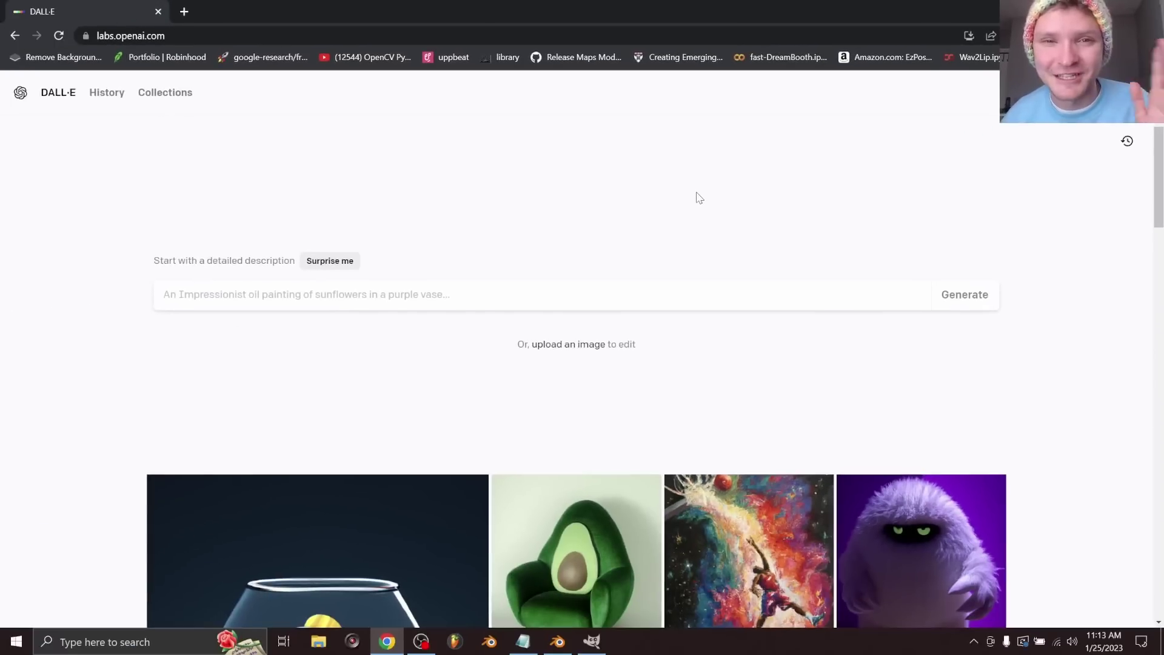
Generate images in DALL-E from the prompt 'seamless grass texture' and open the third result.
{"action": "type", "text": "seamless gr"}
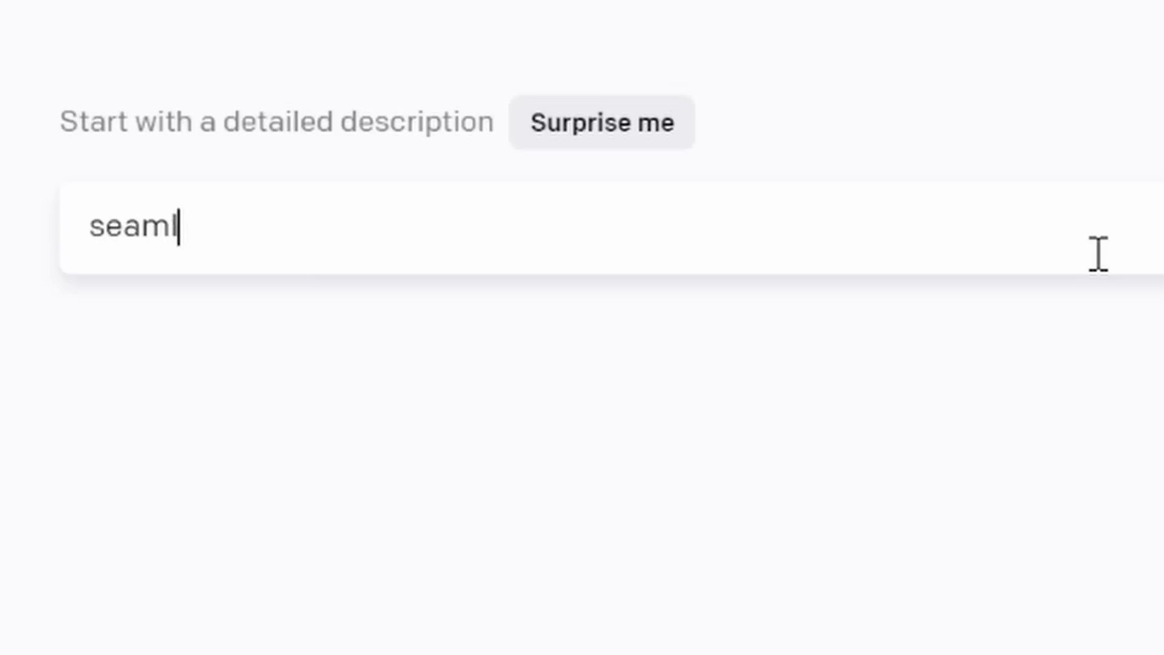
{"action": "type", "text": "ass texture"}
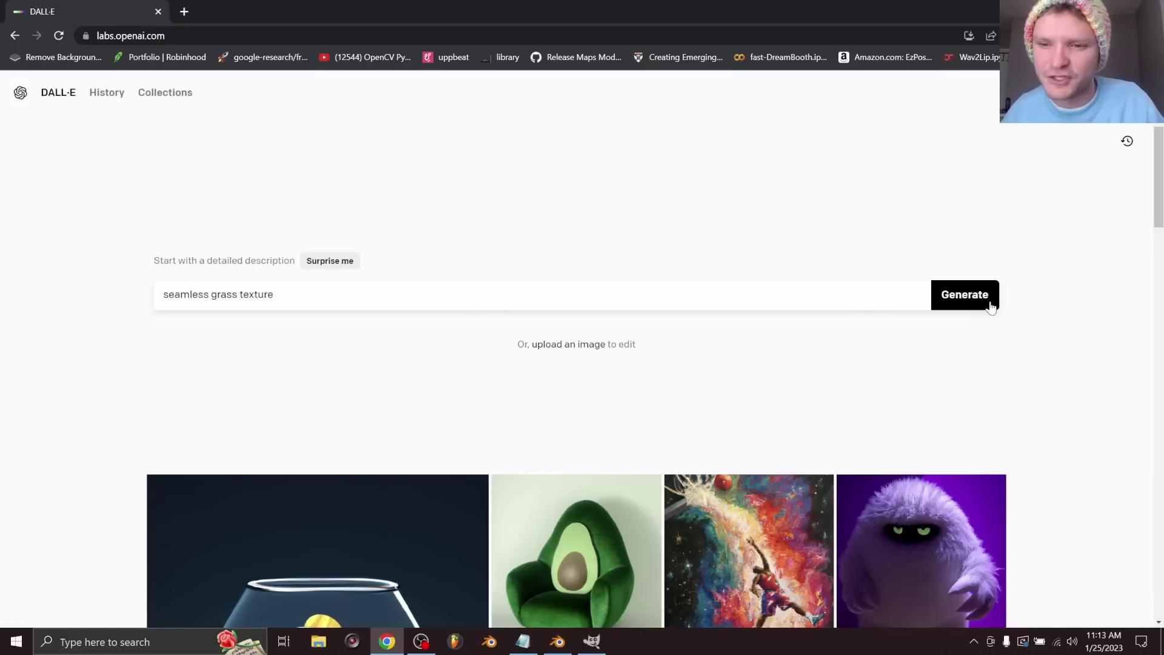
{"action": "left_click", "coordinate": [989, 302]}
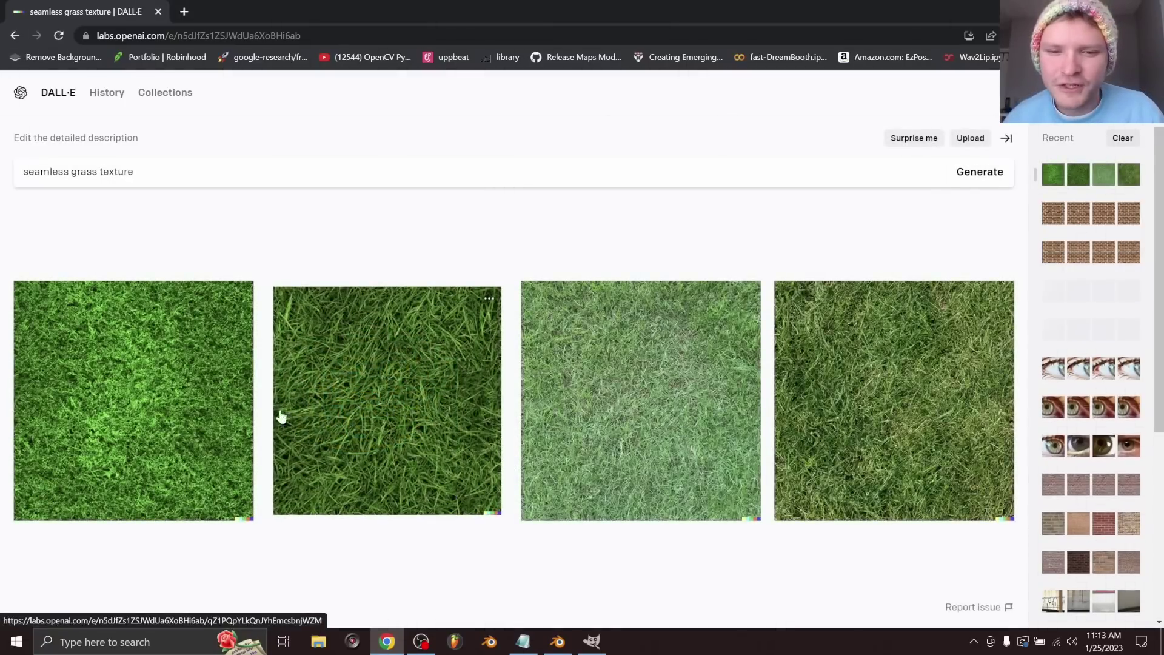
{"action": "left_click", "coordinate": [695, 391]}
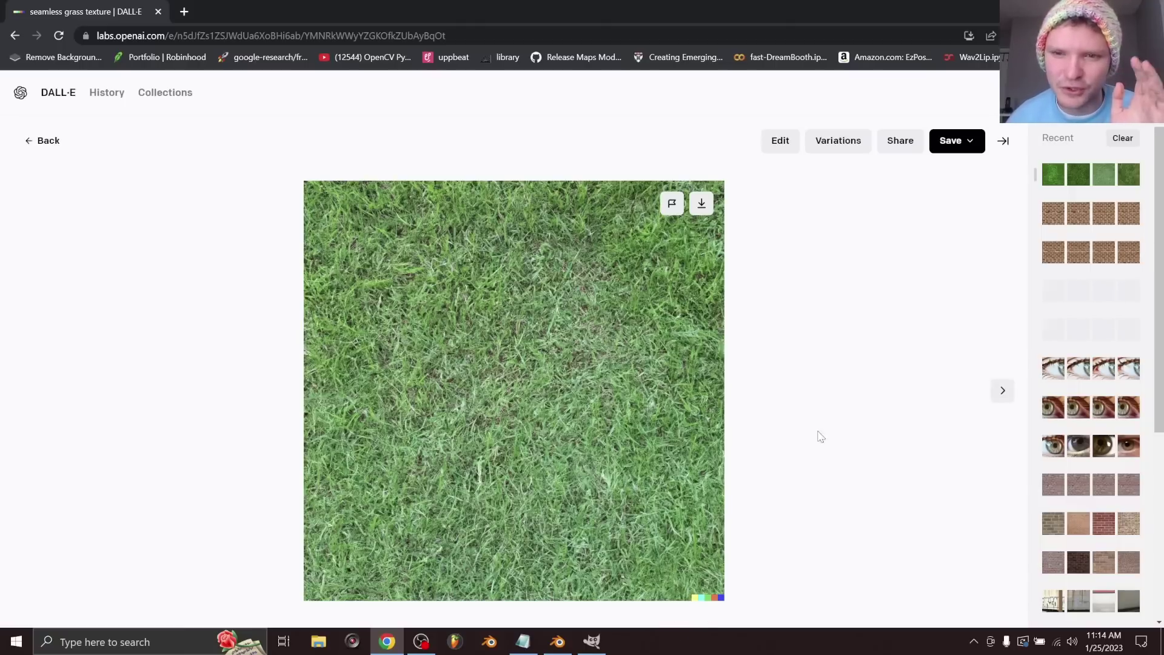
Download the chosen grass image to the Desktop as 'texture'.
{"action": "left_click", "coordinate": [703, 204]}
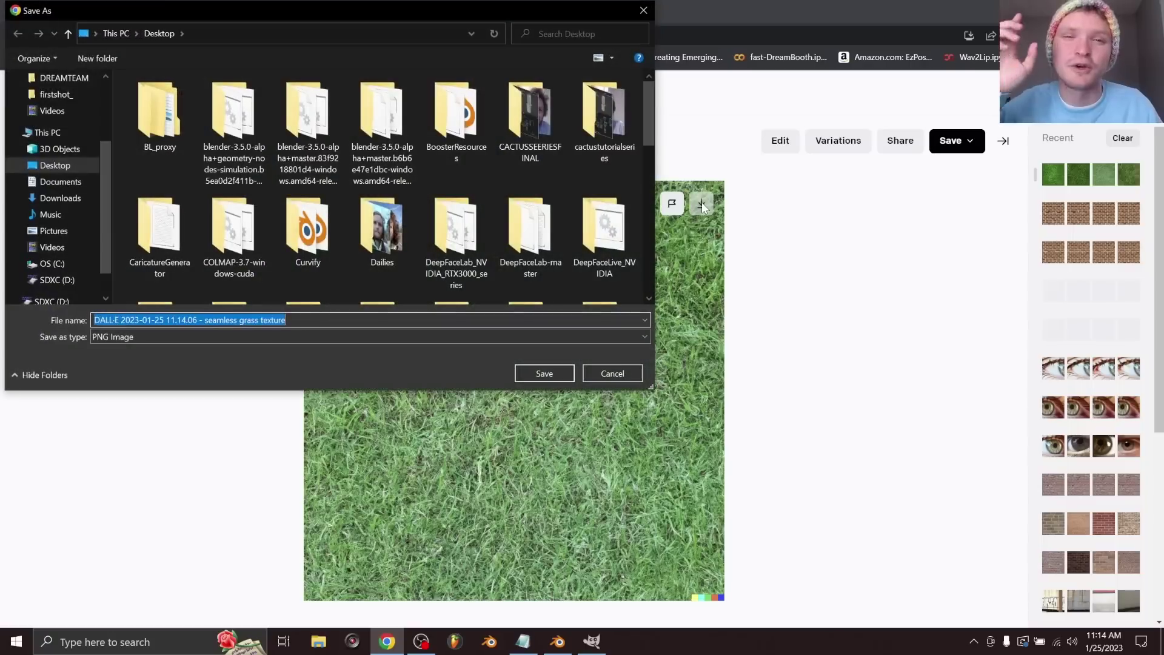
{"action": "type", "text": "text"}
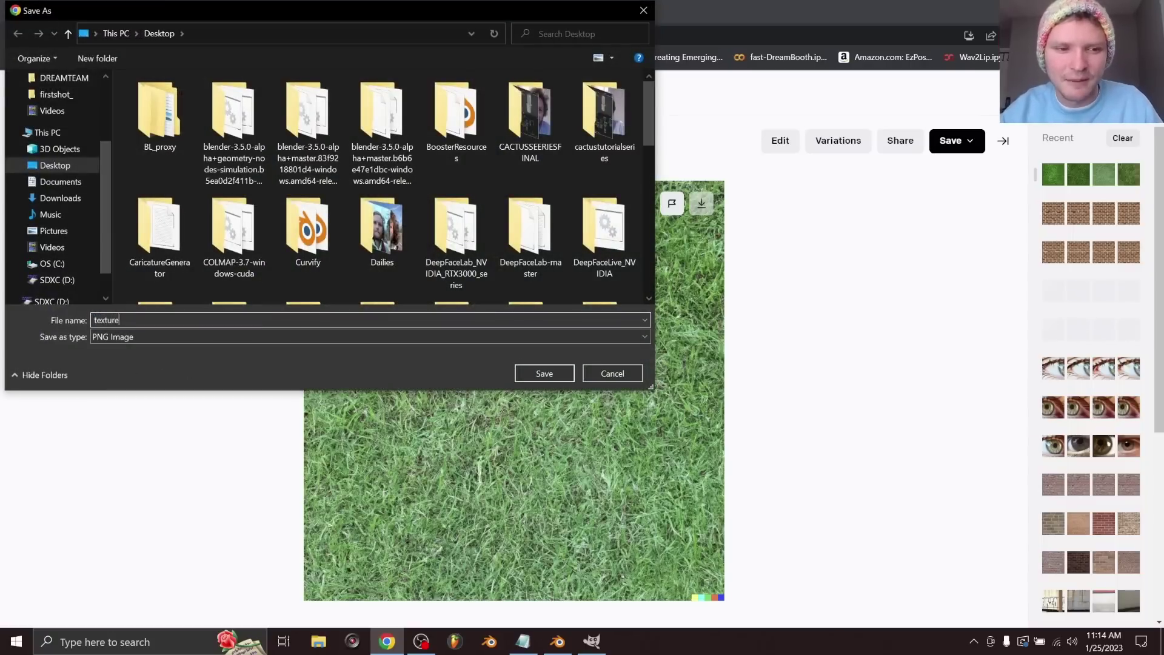
{"action": "type", "text": "ure"}
{"action": "key", "text": "Return"}
{"action": "left_click", "coordinate": [592, 641]}
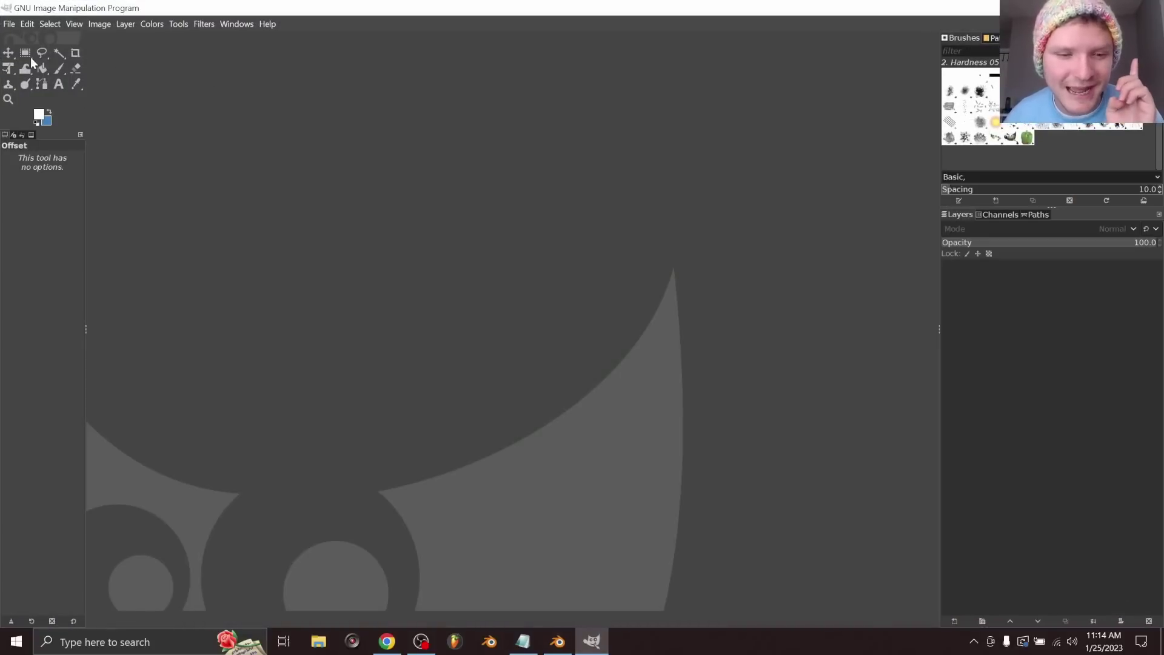
Open texture.png in GIMP and offset its layer by half its width and height.
{"action": "left_click", "coordinate": [318, 641]}
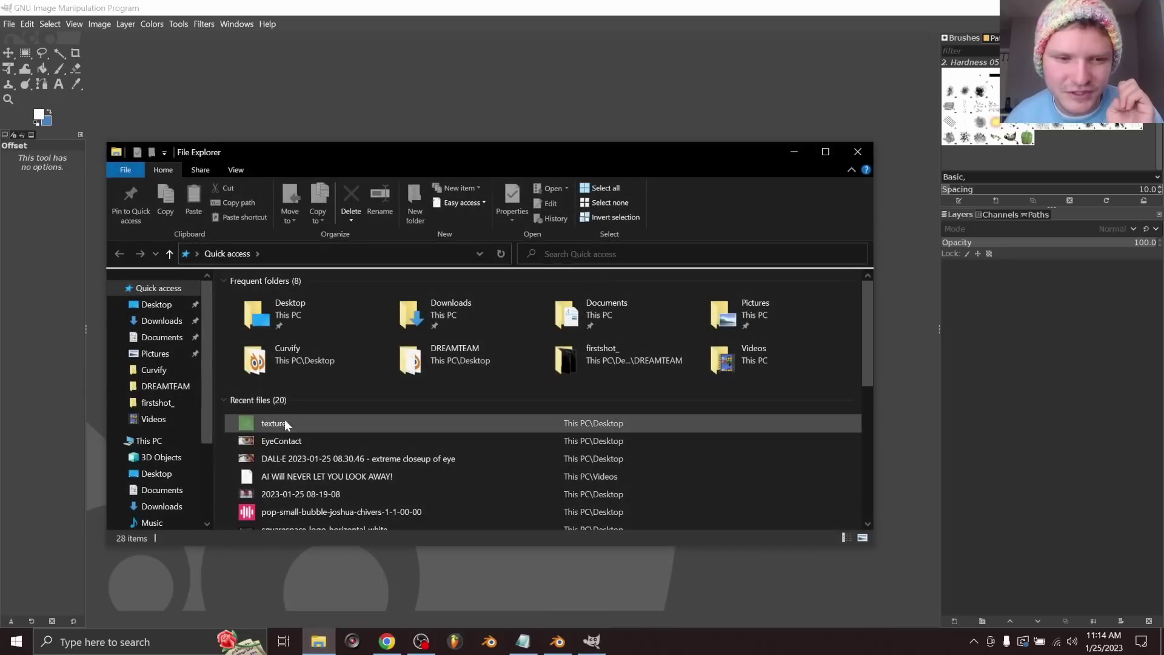
{"action": "left_click_drag", "start_coordinate": [268, 433], "coordinate": [461, 121]}
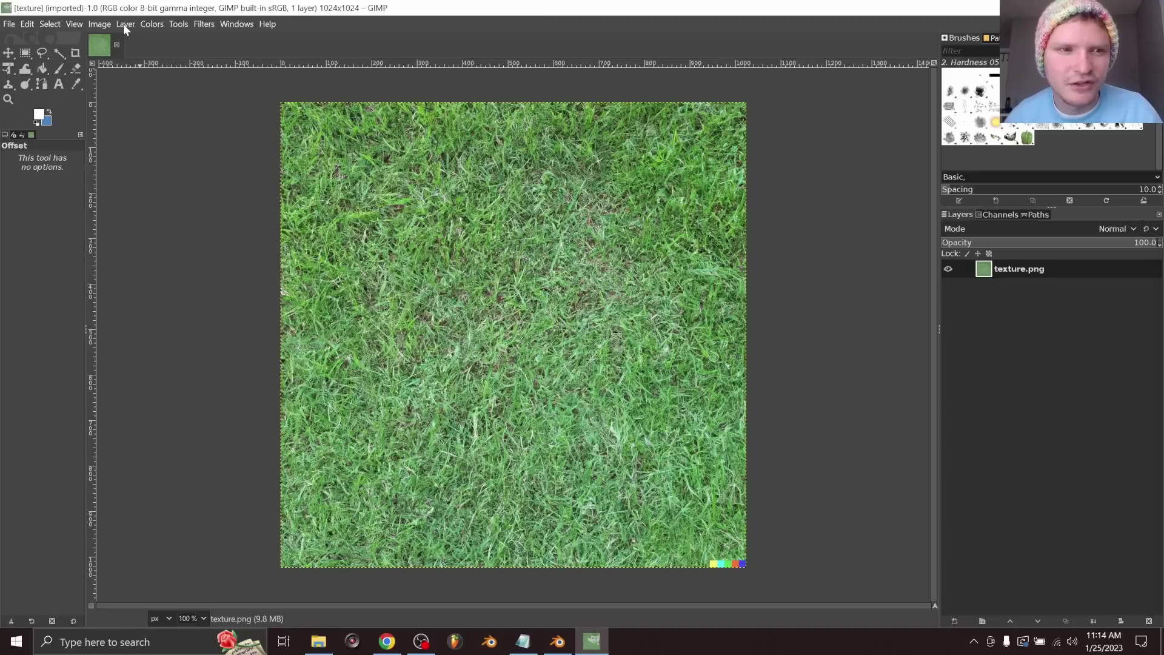
{"action": "left_click", "coordinate": [125, 23]}
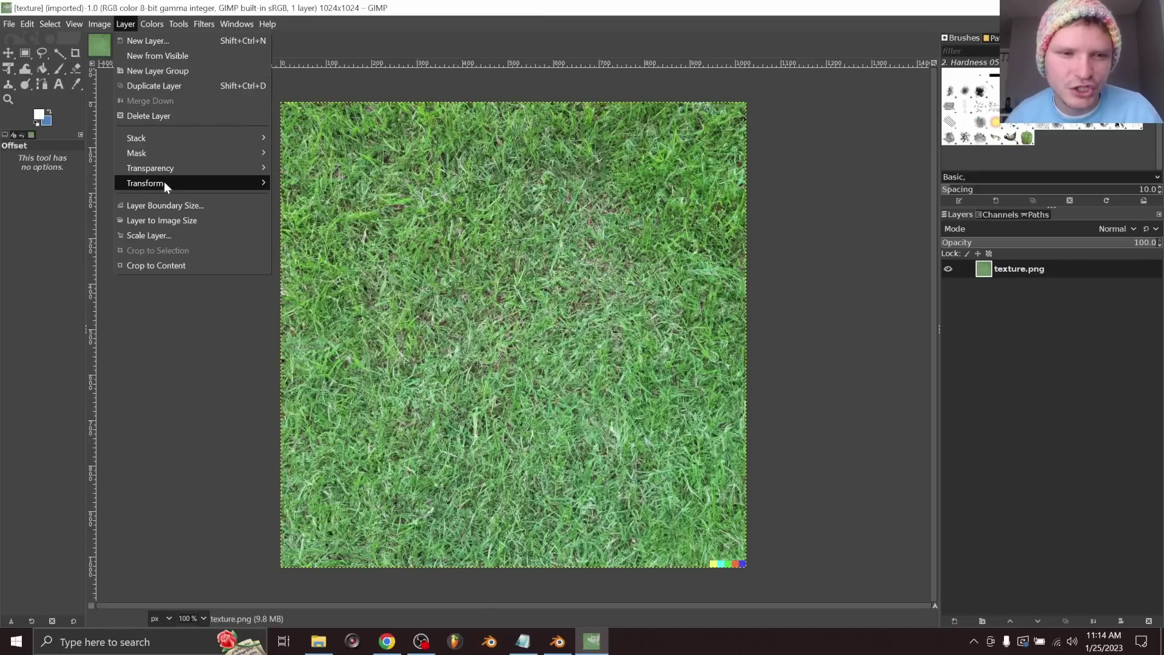
{"action": "mouse_move", "coordinate": [163, 182]}
{"action": "left_click", "coordinate": [326, 287]}
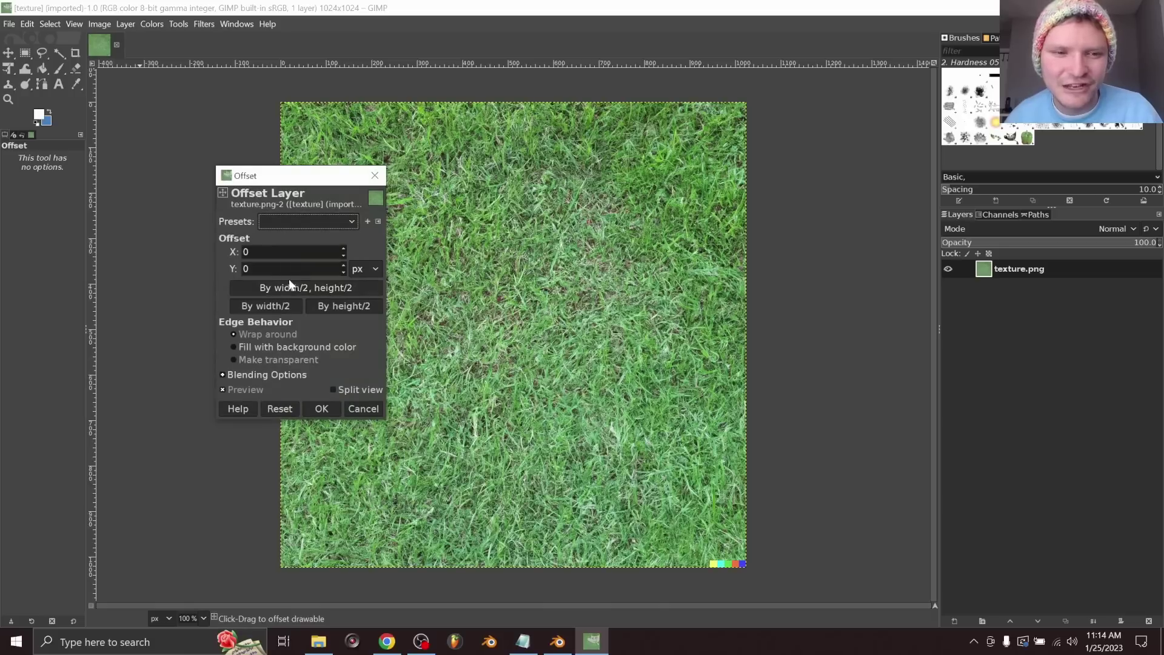
{"action": "left_click", "coordinate": [303, 288]}
{"action": "left_click", "coordinate": [321, 409]}
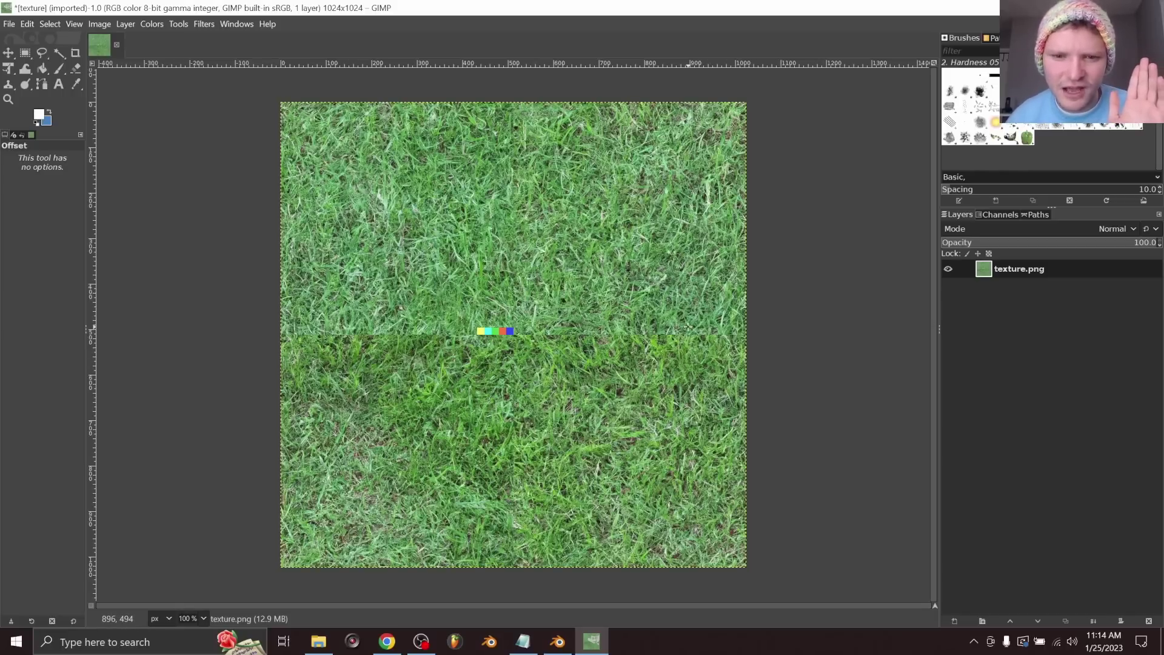
In Blender, load texture.png from the Desktop into the plane's Image Texture node.
{"action": "left_click", "coordinate": [558, 641]}
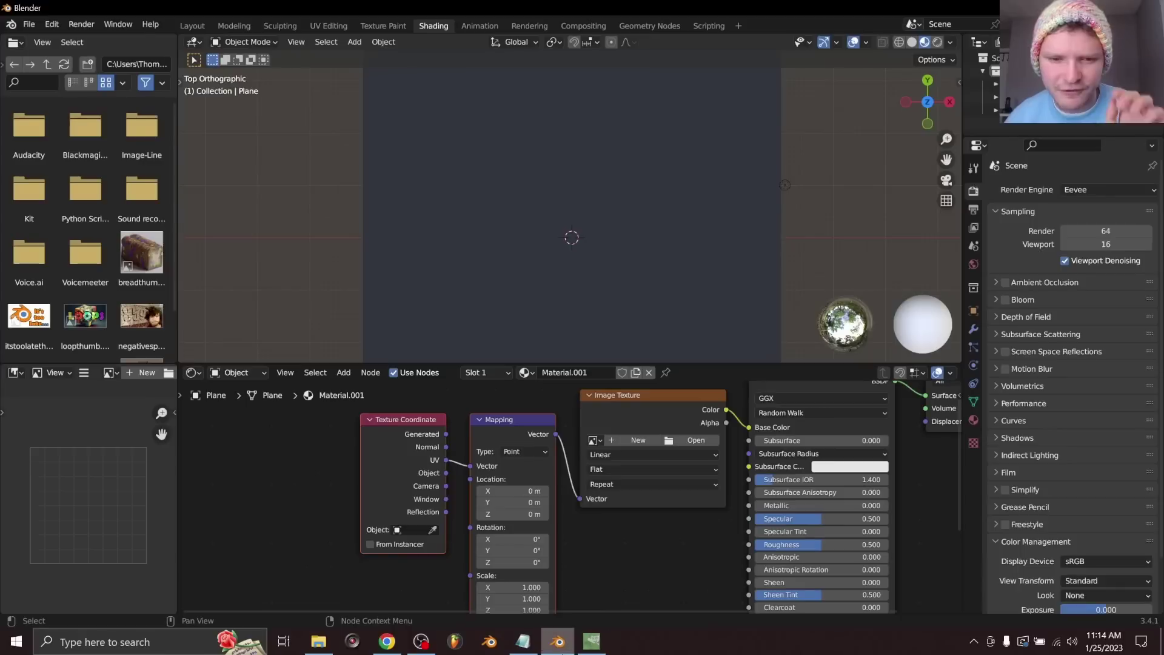
{"action": "left_click", "coordinate": [692, 440]}
{"action": "left_click", "coordinate": [275, 427]}
{"action": "scroll", "coordinate": [663, 409], "scroll_direction": "down", "scroll_amount": 2}
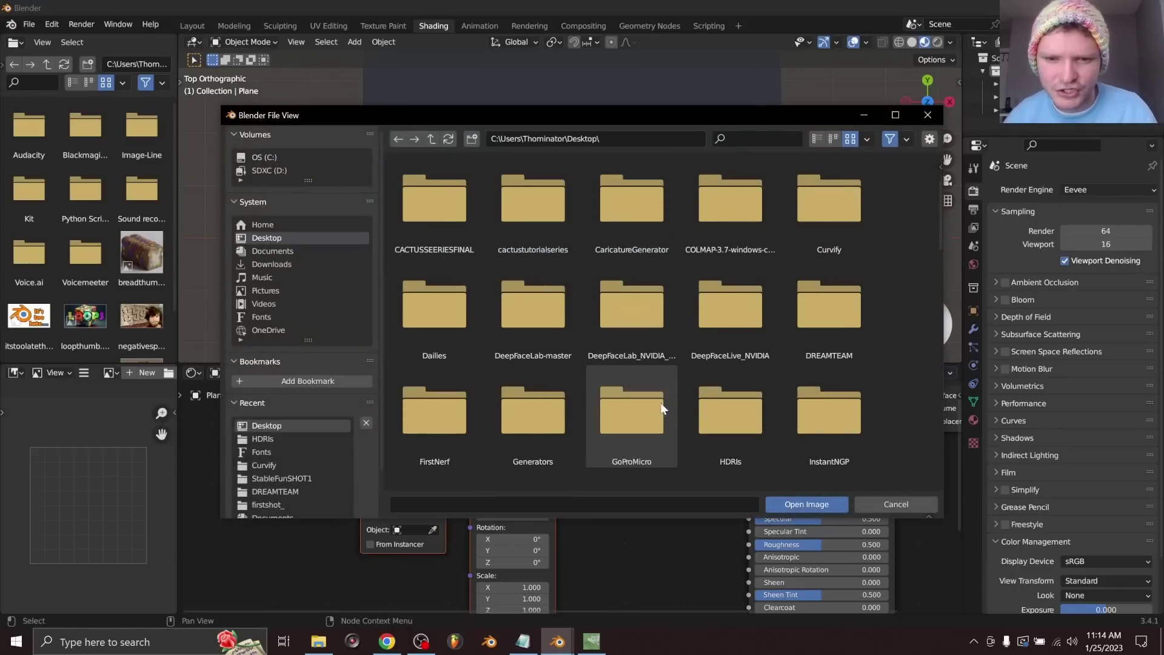
{"action": "left_click", "coordinate": [755, 139]}
{"action": "type", "text": "tex"}
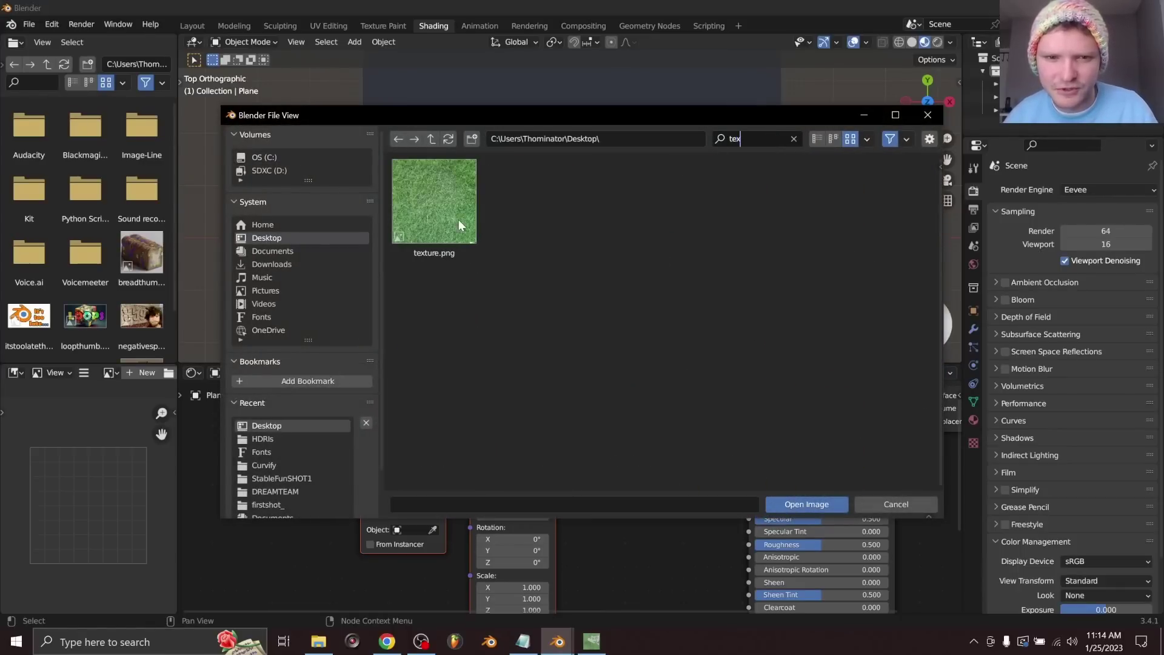
{"action": "double_click", "coordinate": [459, 222]}
Set the Mapping node's X, Y and Z scale to 3.3 so the grass tiles.
{"action": "left_click_drag", "start_coordinate": [528, 587], "coordinate": [528, 609]}
{"action": "type", "text": "3.3"}
{"action": "key", "text": "Return"}
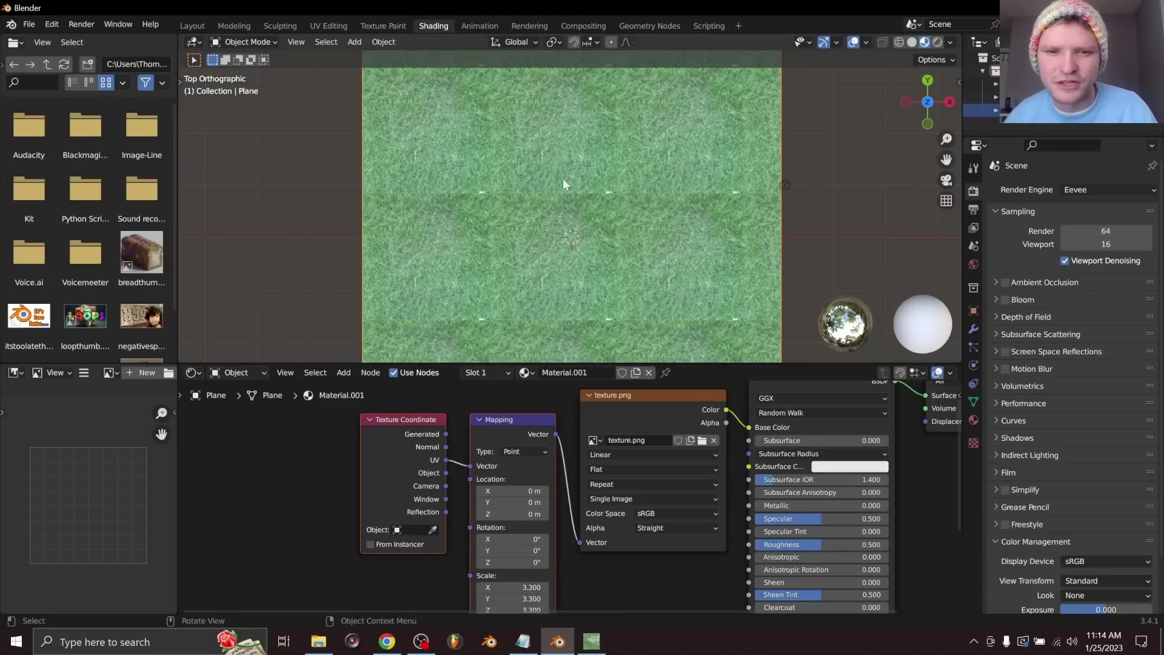
{"action": "left_click", "coordinate": [596, 645]}
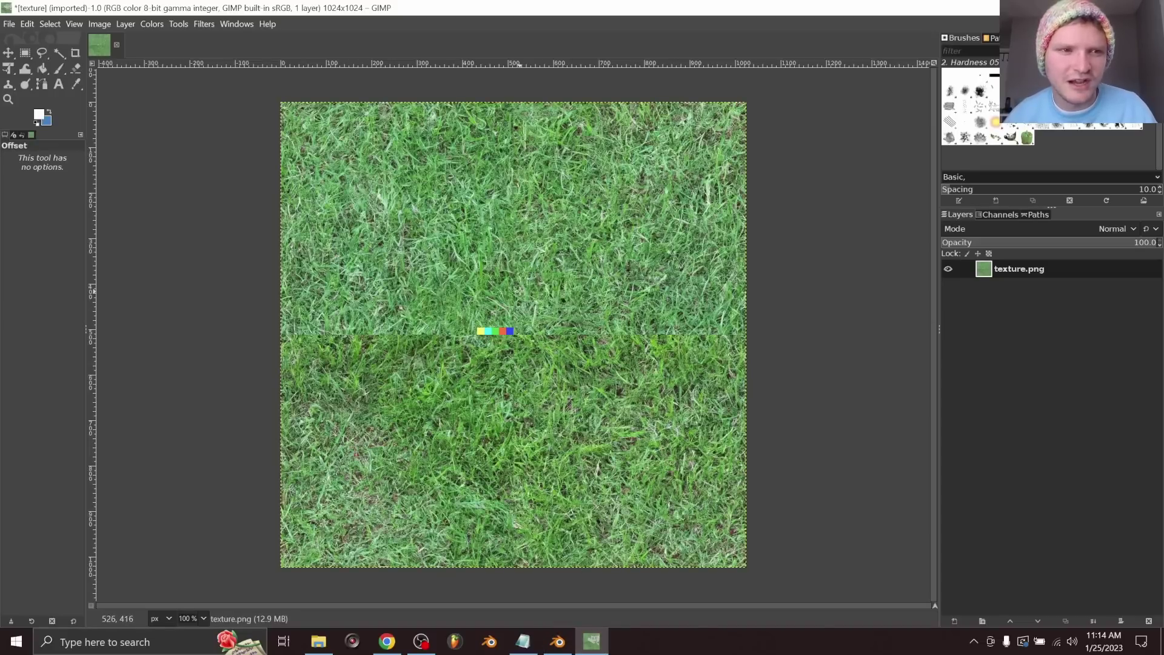
Export the offset grass image as textureoffset.png with the default PNG settings.
{"action": "left_click", "coordinate": [9, 26]}
{"action": "left_click", "coordinate": [65, 217]}
{"action": "key", "text": "Right"}
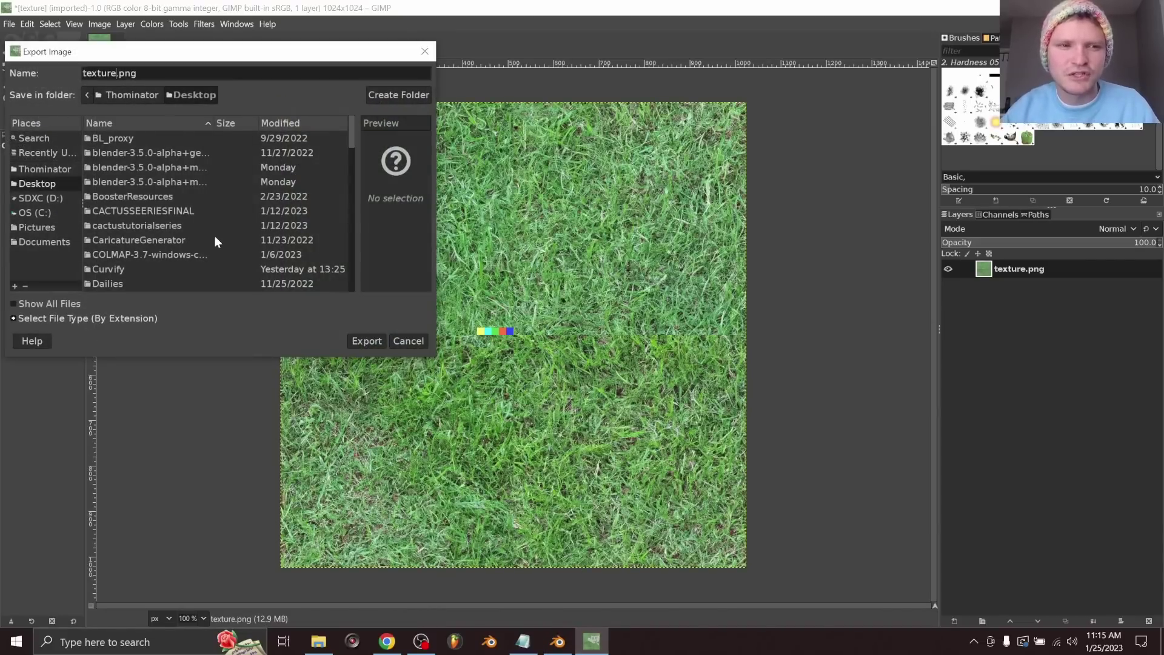
{"action": "type", "text": "offset"}
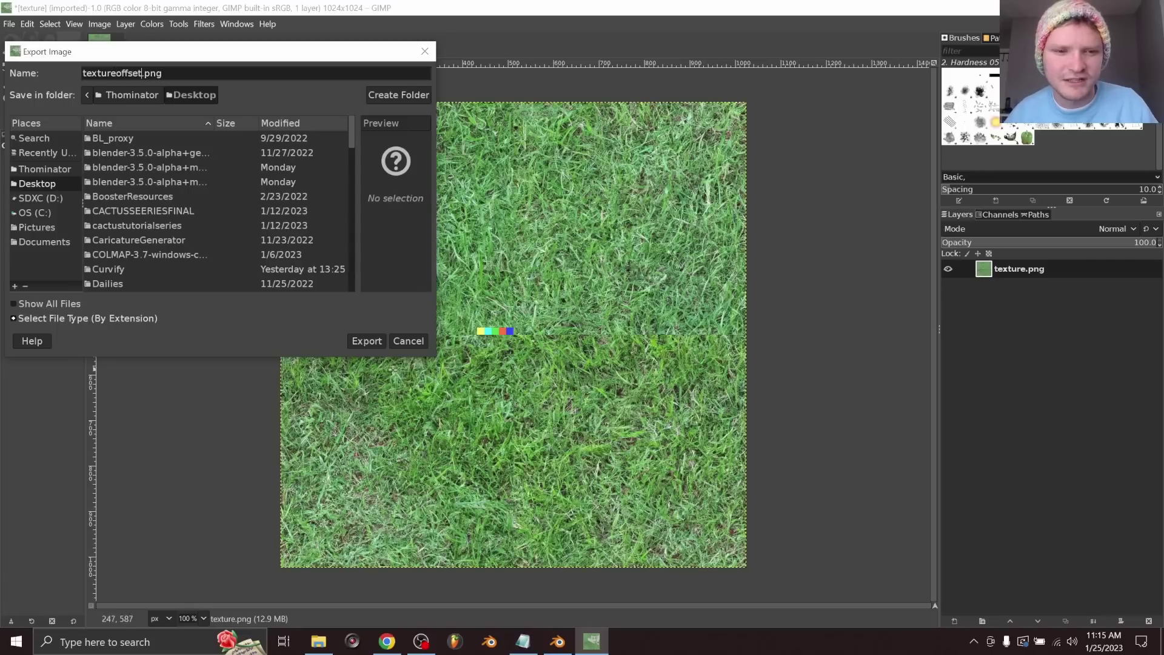
{"action": "left_click", "coordinate": [366, 340]}
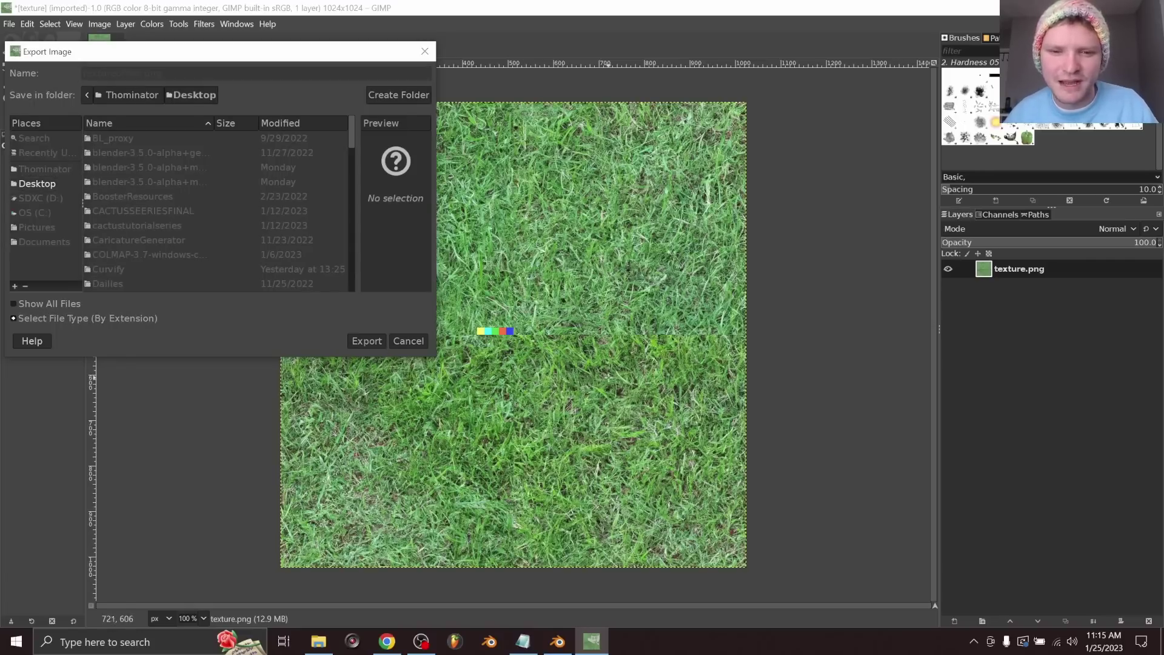
{"action": "left_click", "coordinate": [625, 471]}
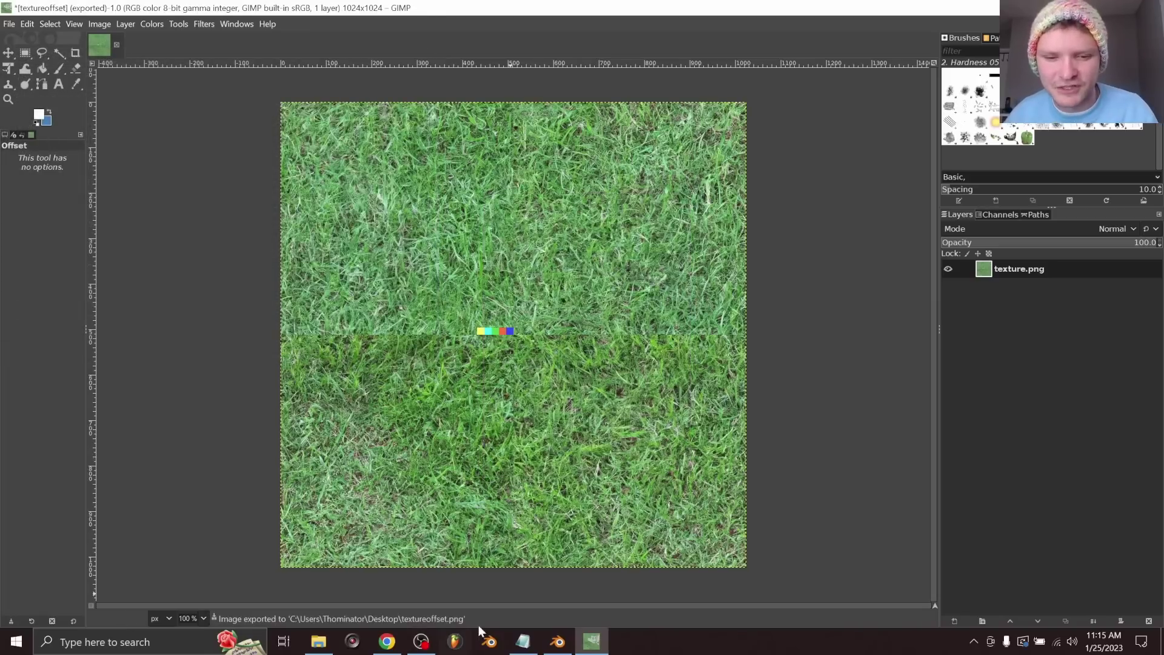
Upload textureoffset.png to DALL-E's editor without cropping.
{"action": "left_click", "coordinate": [391, 638]}
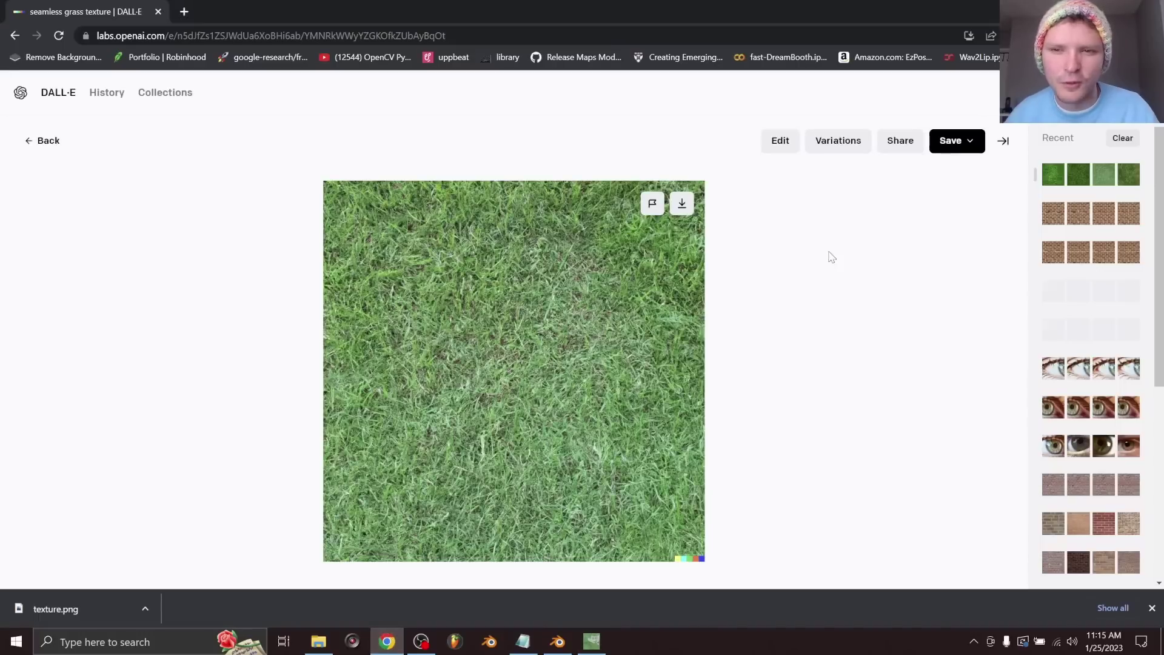
{"action": "left_click", "coordinate": [57, 94]}
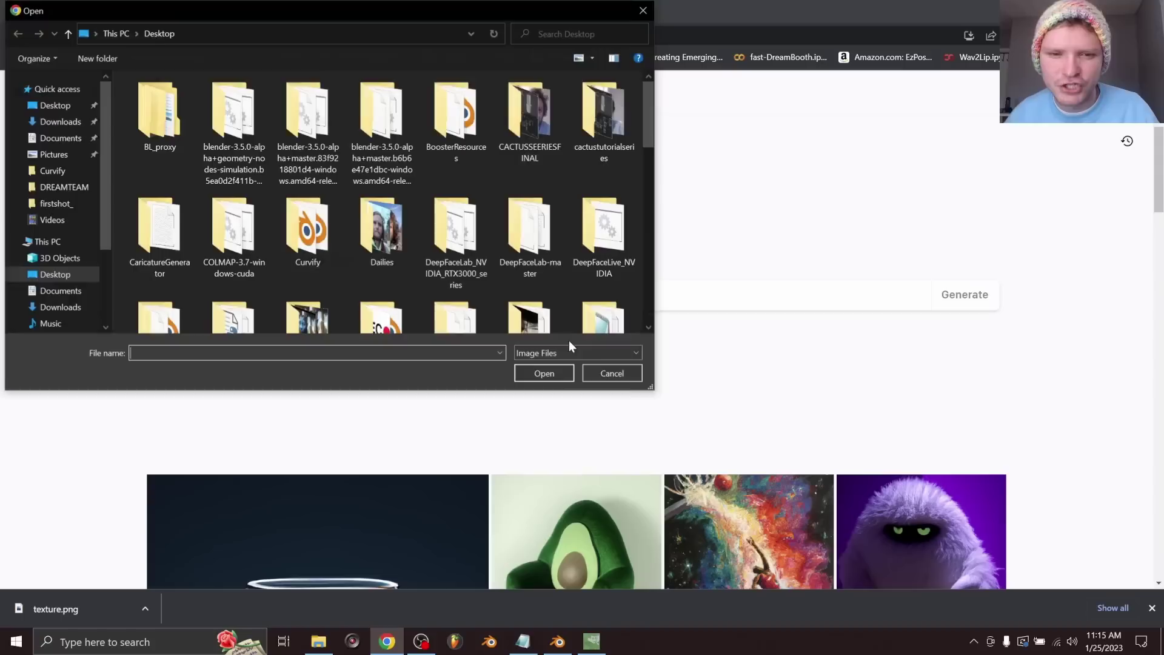
{"action": "scroll", "coordinate": [409, 216], "scroll_direction": "down", "scroll_amount": 5}
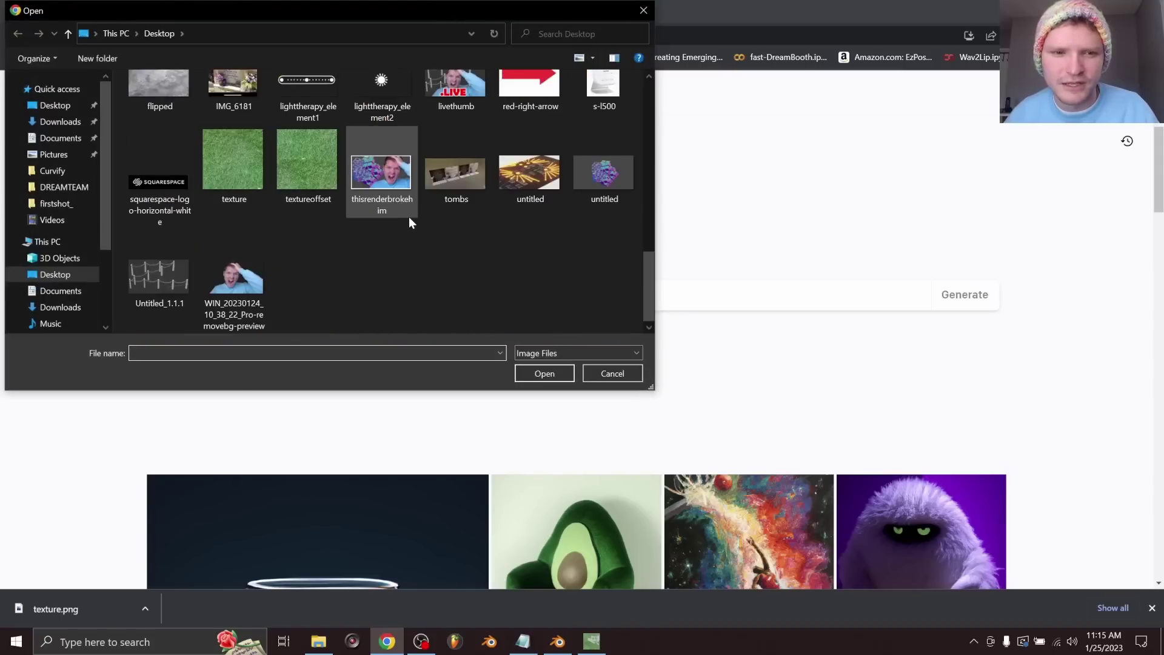
{"action": "double_click", "coordinate": [331, 168]}
{"action": "left_click", "coordinate": [608, 481]}
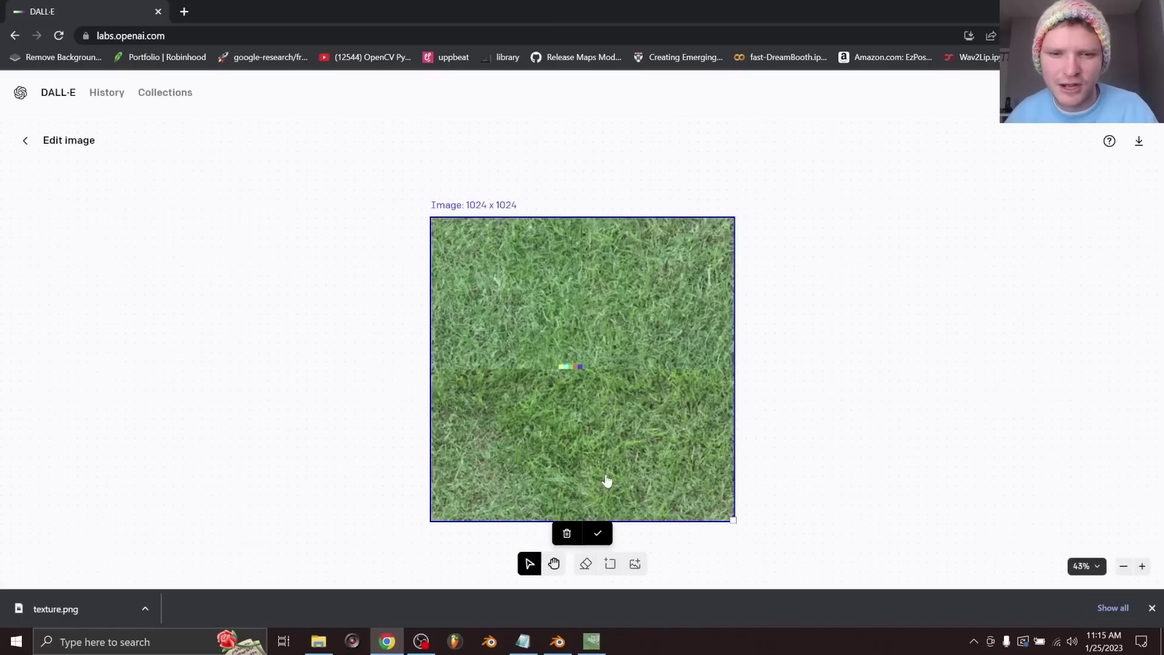
Erase a cross of strips over the horizontal and vertical seams.
{"action": "left_click", "coordinate": [586, 563]}
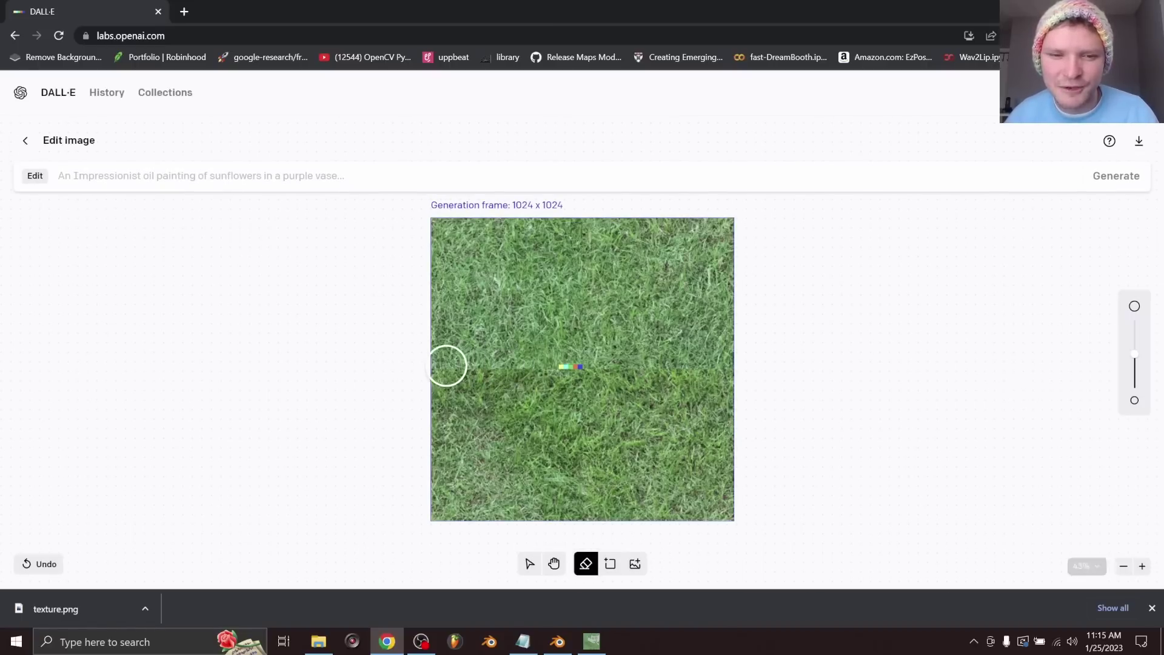
{"action": "mouse_move", "coordinate": [447, 366]}
{"action": "left_mouse_down"}
{"action": "mouse_move", "coordinate": [725, 367]}
{"action": "mouse_move", "coordinate": [477, 364]}
{"action": "mouse_move", "coordinate": [448, 382]}
{"action": "left_mouse_up"}
{"action": "left_click_drag", "start_coordinate": [588, 511], "coordinate": [591, 227]}
{"action": "left_click_drag", "start_coordinate": [728, 397], "coordinate": [440, 405]}
{"action": "left_click_drag", "start_coordinate": [569, 523], "coordinate": [576, 234]}
Fill the erased areas using the prompt 'seamless grass texture'.
{"action": "left_click", "coordinate": [169, 177]}
{"action": "type", "text": "seamless gr"}
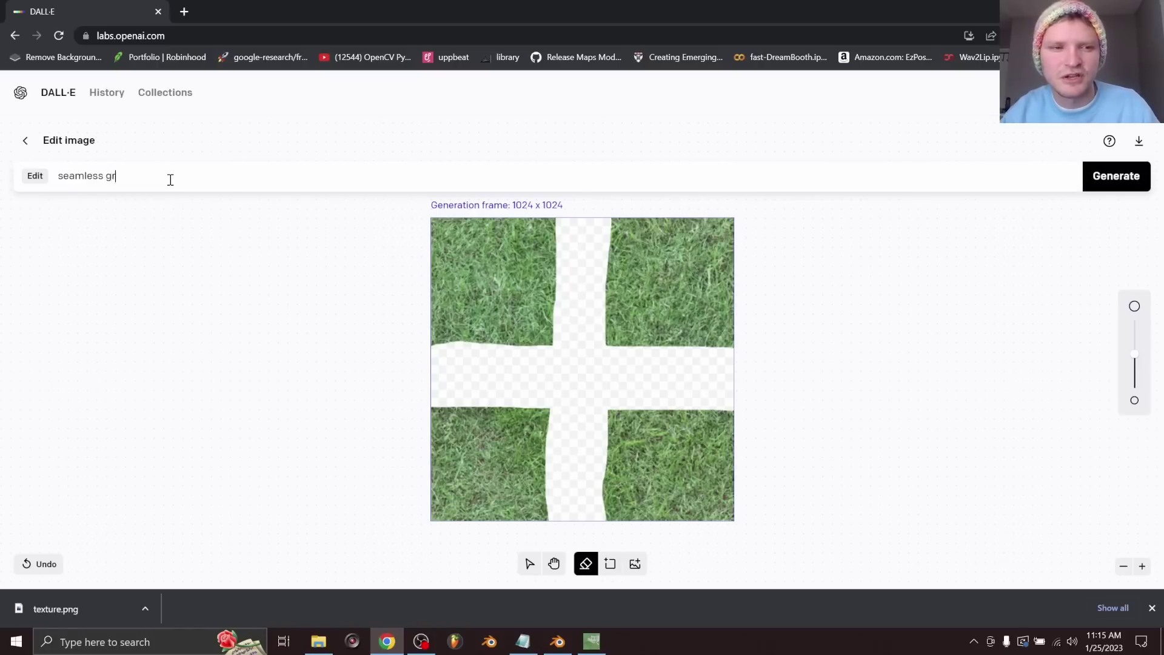
{"action": "type", "text": "ass texture"}
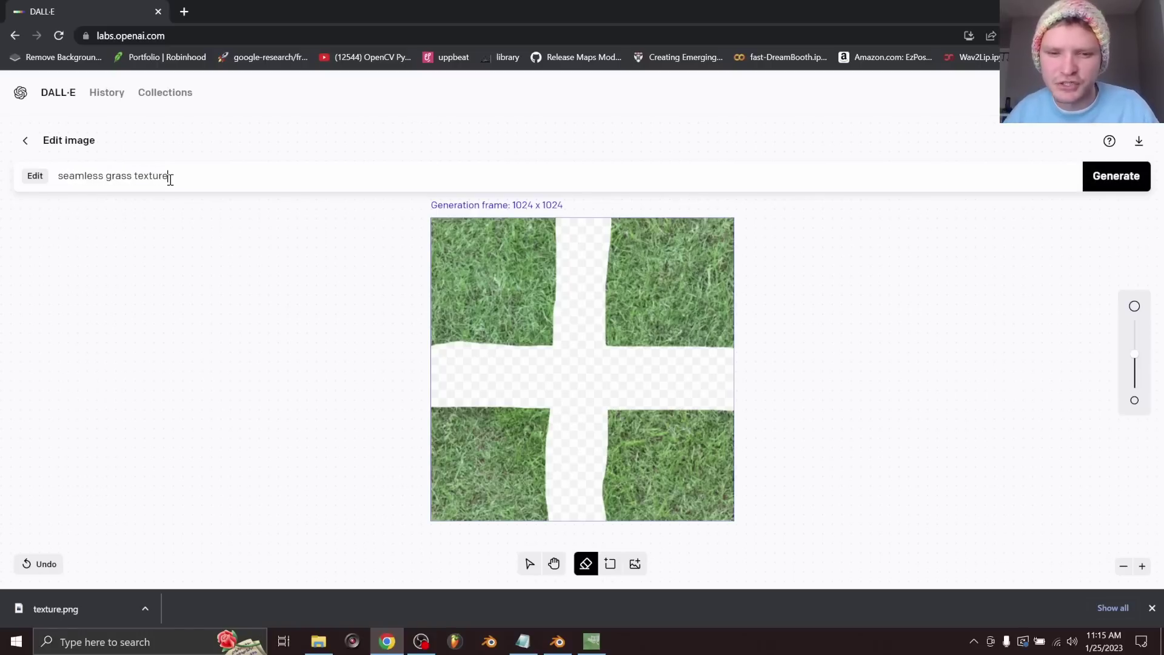
{"action": "left_click", "coordinate": [1119, 177]}
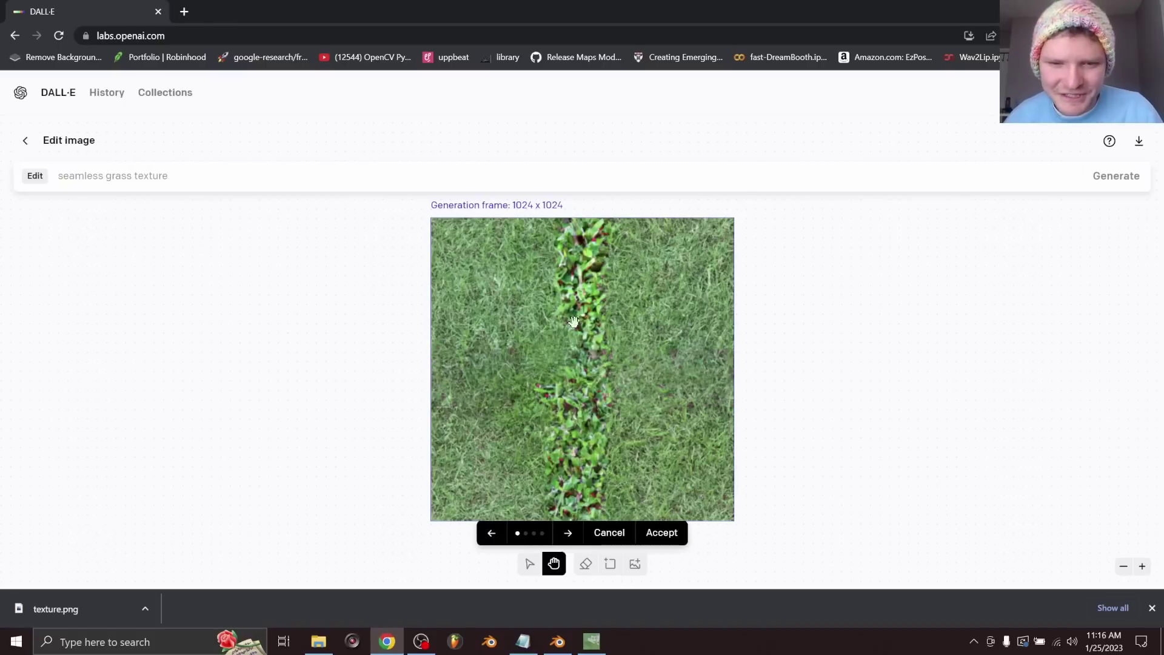
Cycle to the fourth generated variant and accept it.
{"action": "left_click", "coordinate": [573, 534]}
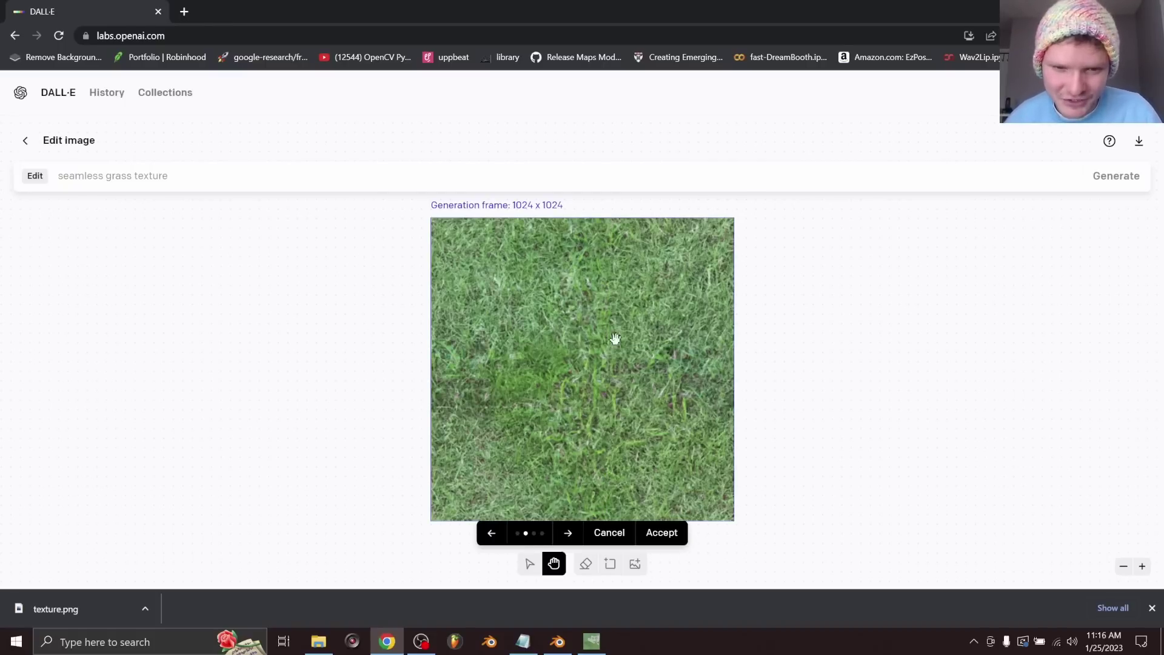
{"action": "left_click", "coordinate": [570, 534]}
{"action": "left_click", "coordinate": [571, 534]}
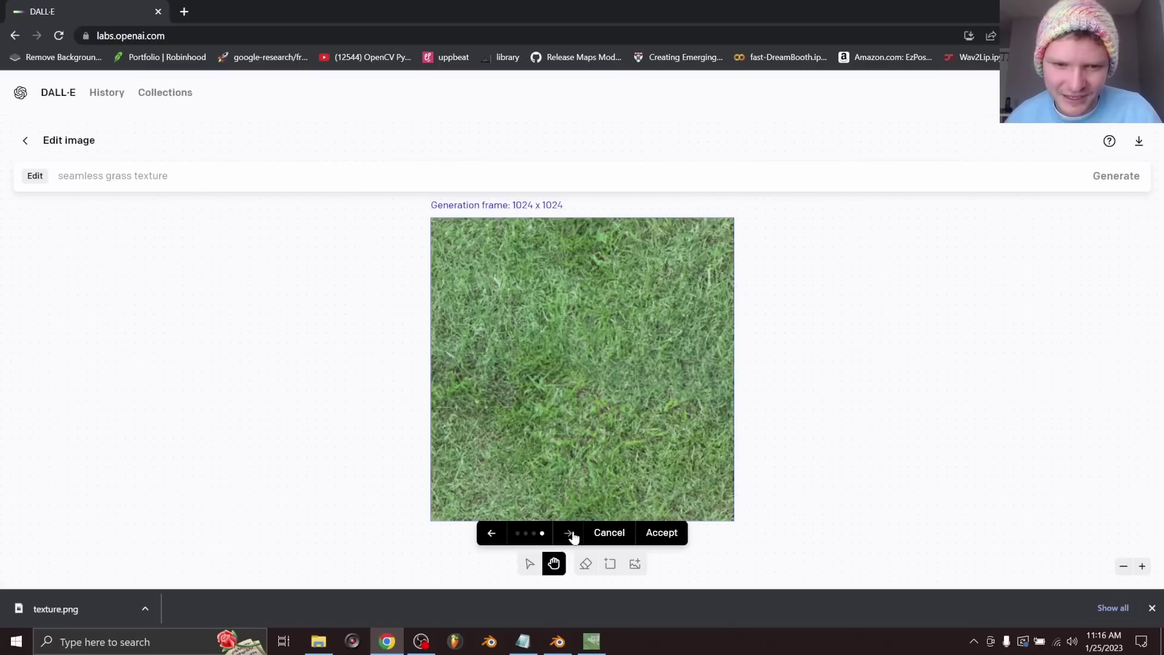
{"action": "left_click", "coordinate": [660, 540]}
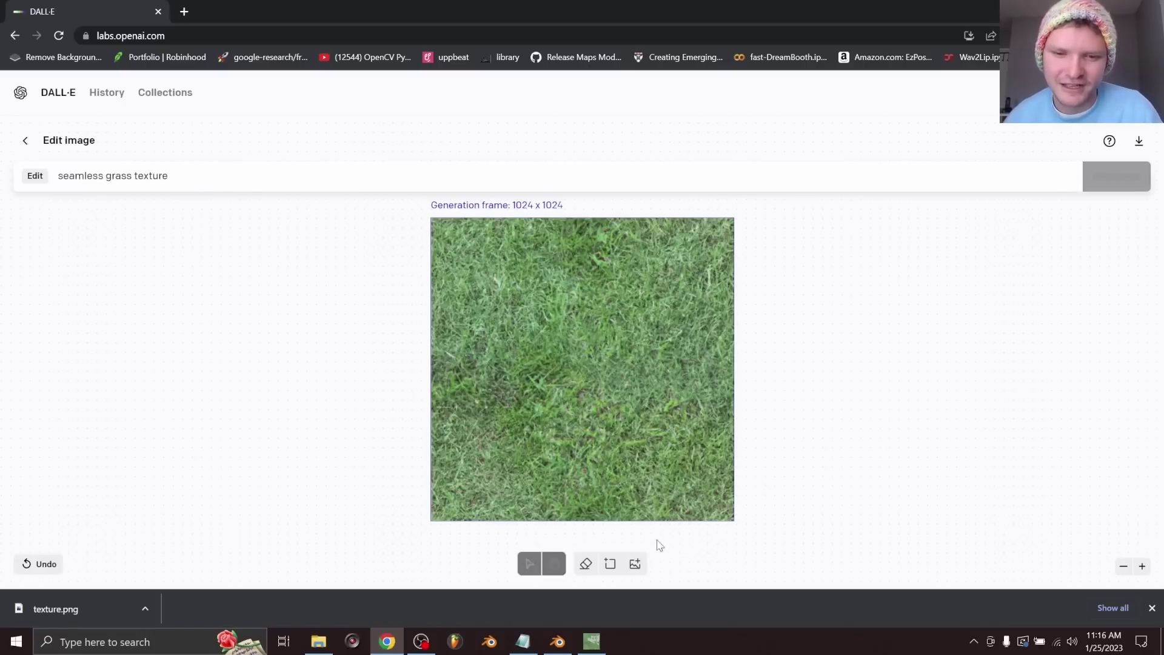
Save the filled image as texturealmostseamless.png and close GIMP's textureoffset image.
{"action": "left_click", "coordinate": [1138, 143]}
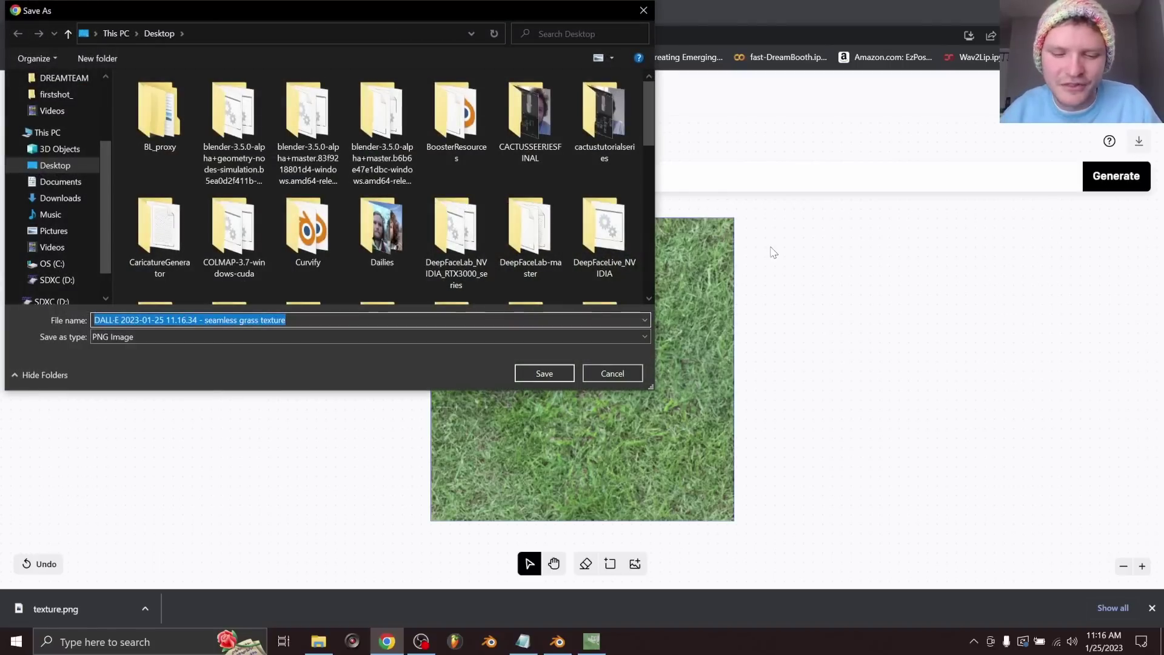
{"action": "type", "text": "texturealm"}
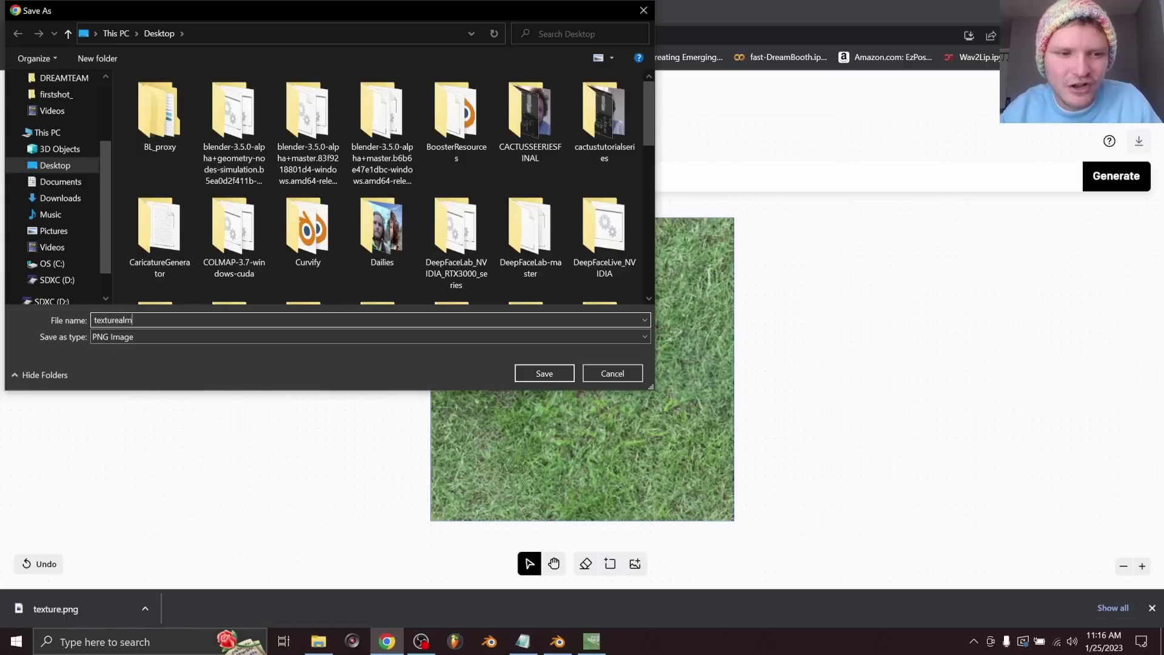
{"action": "type", "text": "ostseamless"}
{"action": "key", "text": "Return"}
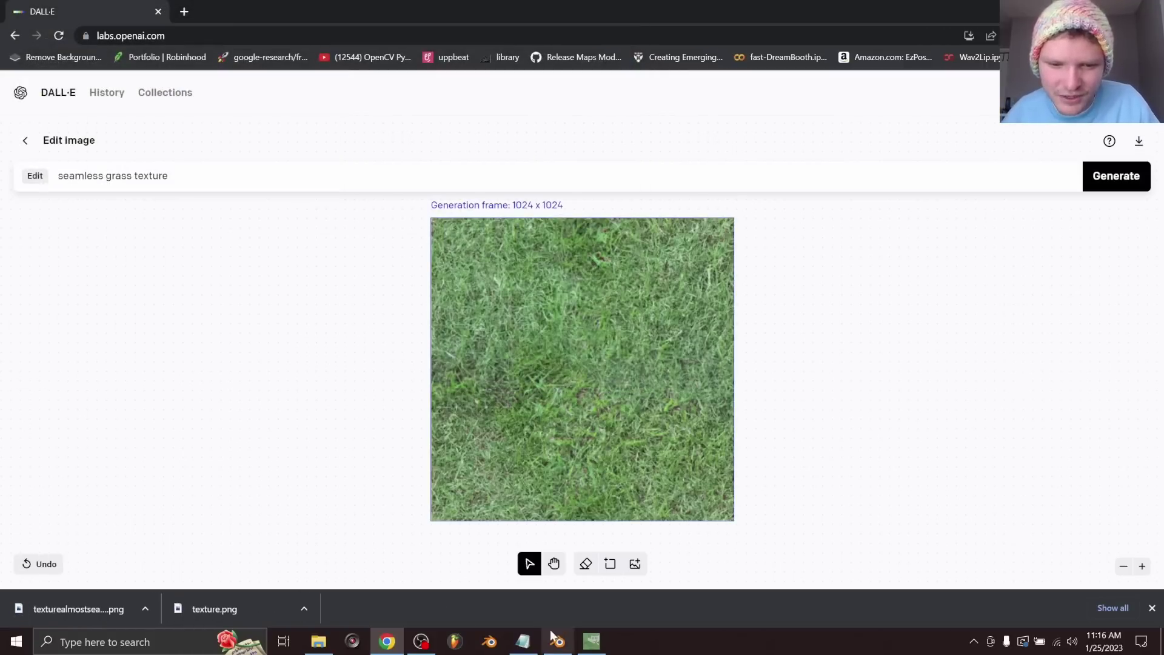
{"action": "left_click", "coordinate": [559, 641]}
{"action": "left_click", "coordinate": [115, 46]}
Discard textureoffset's unsaved changes and open texturealmostseamless.png in GIMP.
{"action": "left_click", "coordinate": [591, 398]}
{"action": "left_click", "coordinate": [333, 643]}
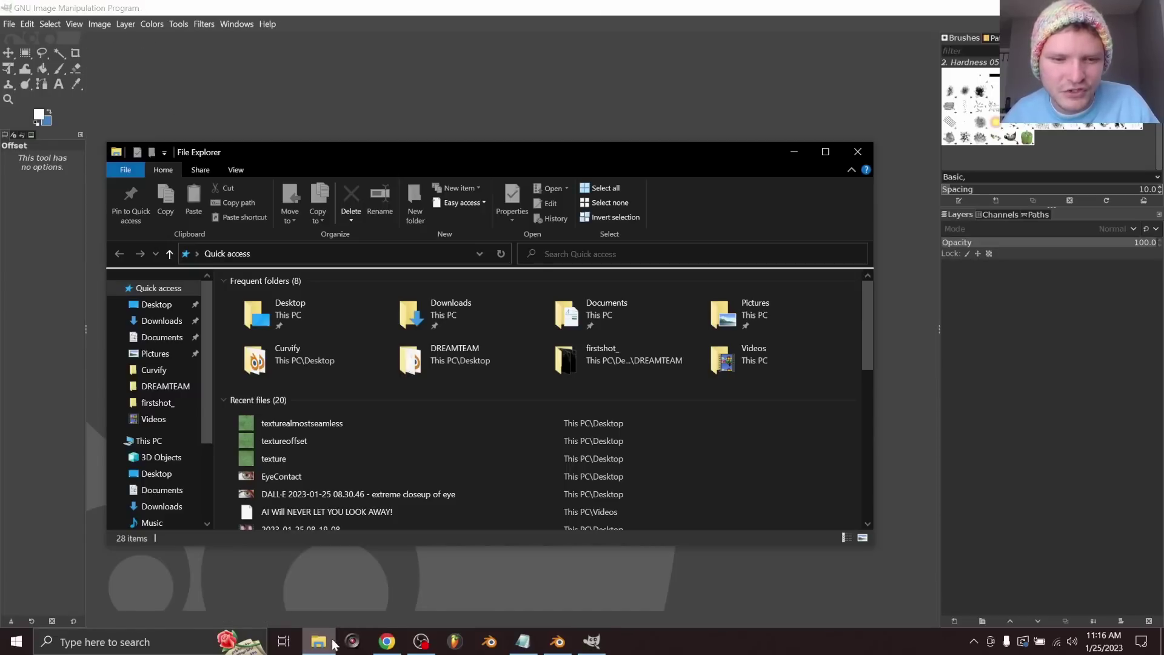
{"action": "left_click_drag", "start_coordinate": [310, 423], "coordinate": [445, 112]}
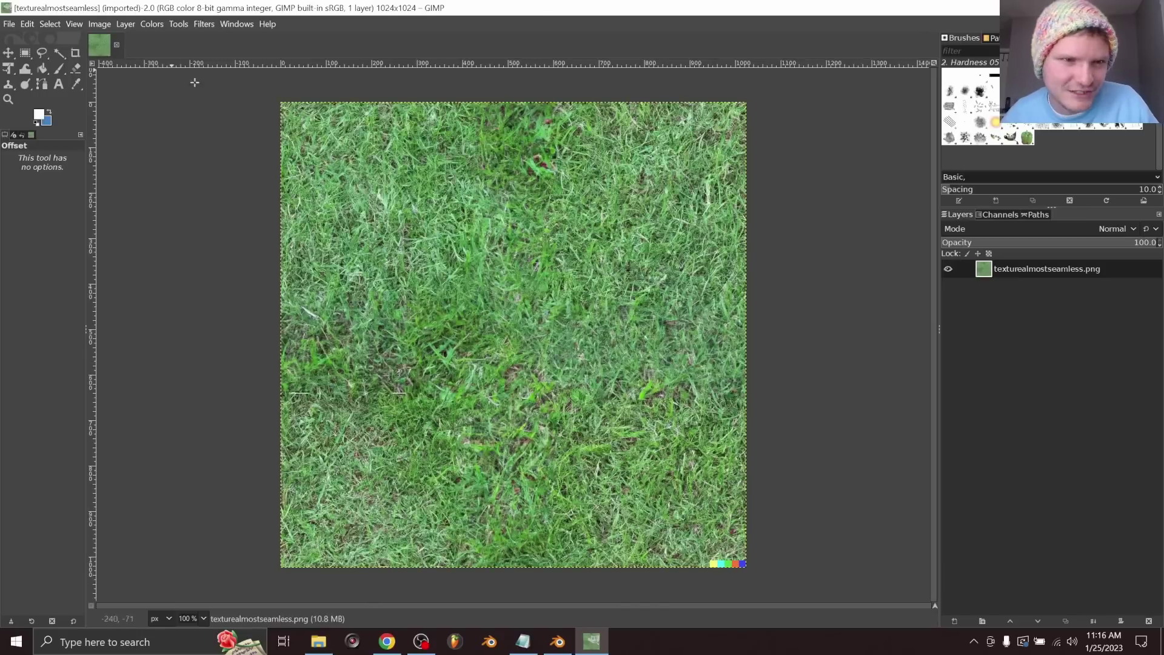
Offset the layer by half its width and height to centre the colour swatches.
{"action": "left_click", "coordinate": [129, 25]}
{"action": "mouse_move", "coordinate": [178, 181]}
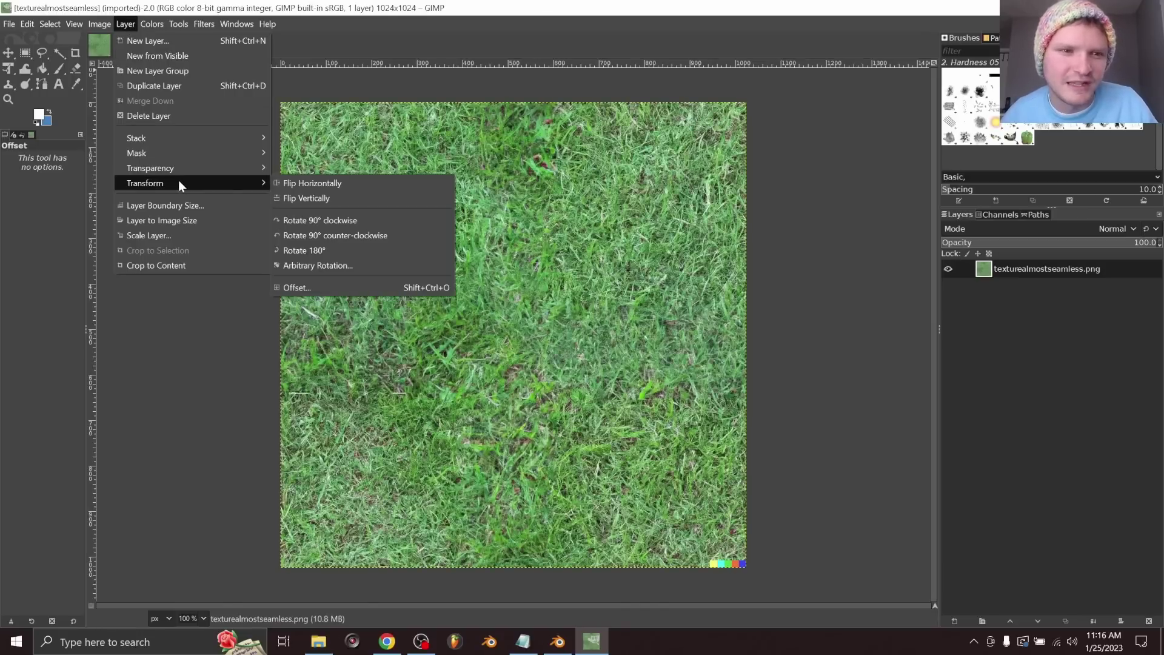
{"action": "left_click", "coordinate": [295, 288]}
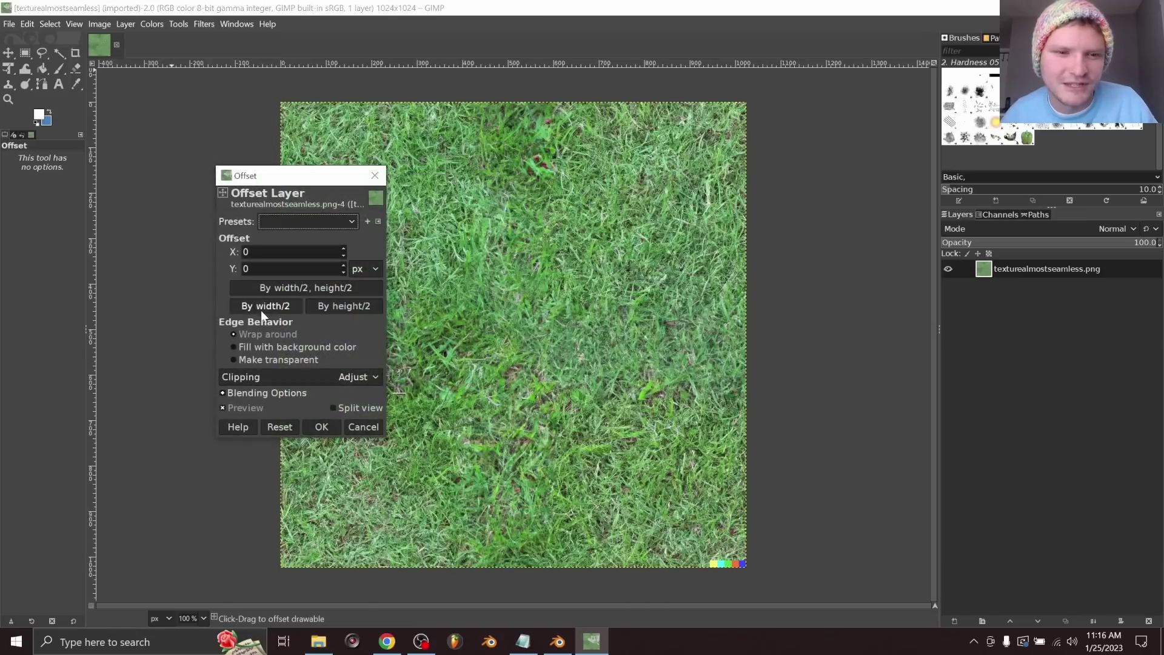
{"action": "left_click", "coordinate": [290, 289]}
{"action": "left_click", "coordinate": [320, 427]}
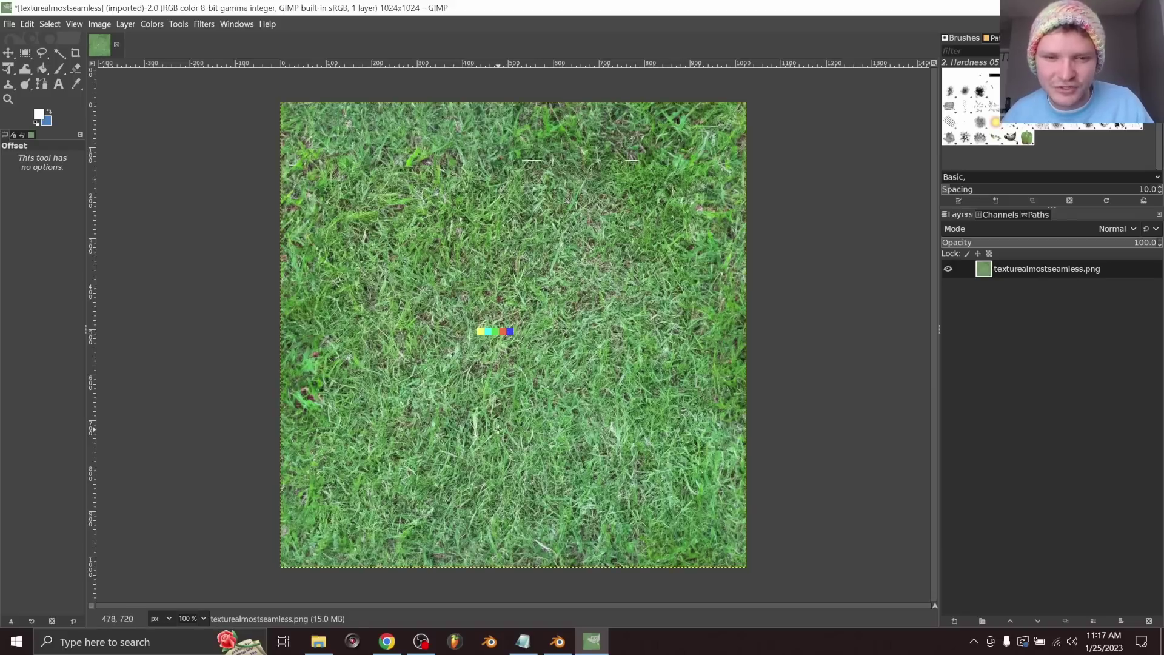
{"action": "scroll", "coordinate": [544, 346], "scroll_direction": "up", "scroll_amount": 2, "text": "ctrl"}
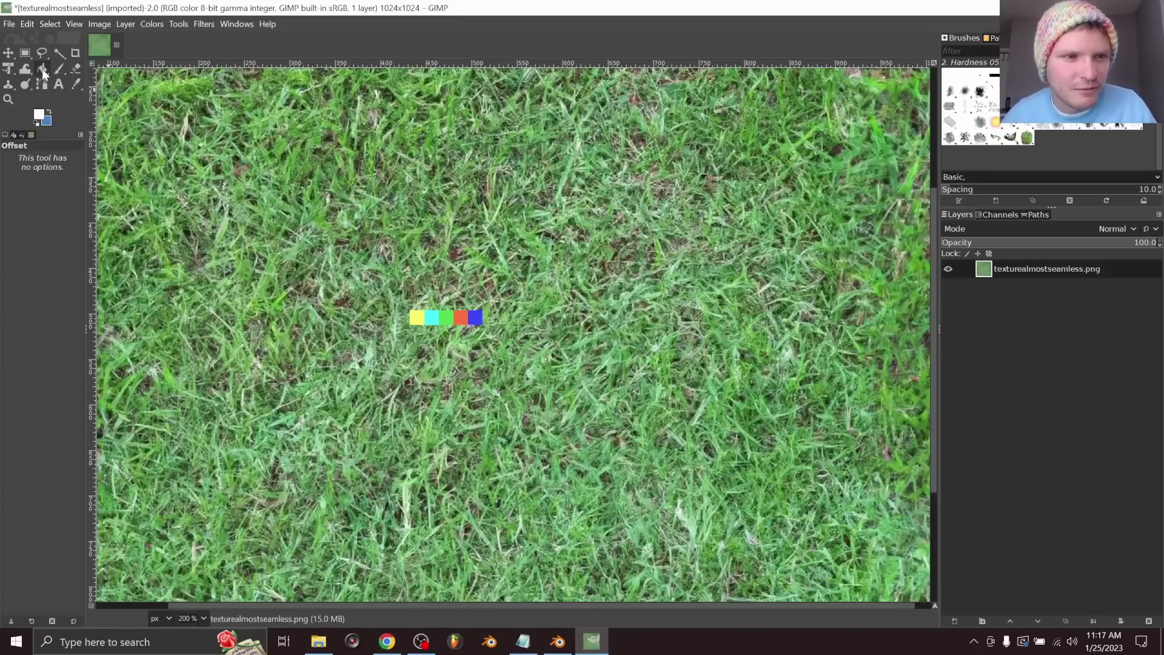
Clone-stamp surrounding grass over all five colour swatches, redoing the first stroke.
{"action": "left_click", "coordinate": [12, 86]}
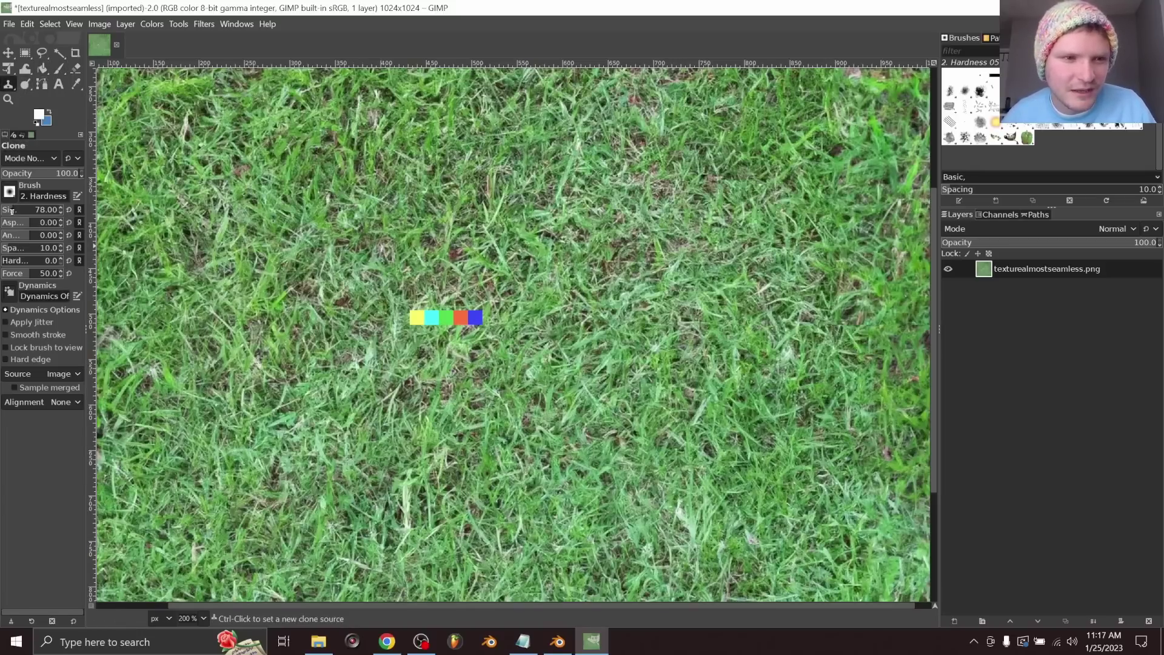
{"action": "left_click", "coordinate": [432, 242], "text": "ctrl"}
{"action": "left_click_drag", "start_coordinate": [410, 316], "coordinate": [454, 322]}
{"action": "key", "text": "ctrl+z"}
{"action": "left_click", "coordinate": [433, 239], "text": "ctrl"}
{"action": "left_click_drag", "start_coordinate": [410, 316], "coordinate": [492, 323]}
{"action": "scroll", "coordinate": [545, 327], "scroll_direction": "down", "scroll_amount": 2}
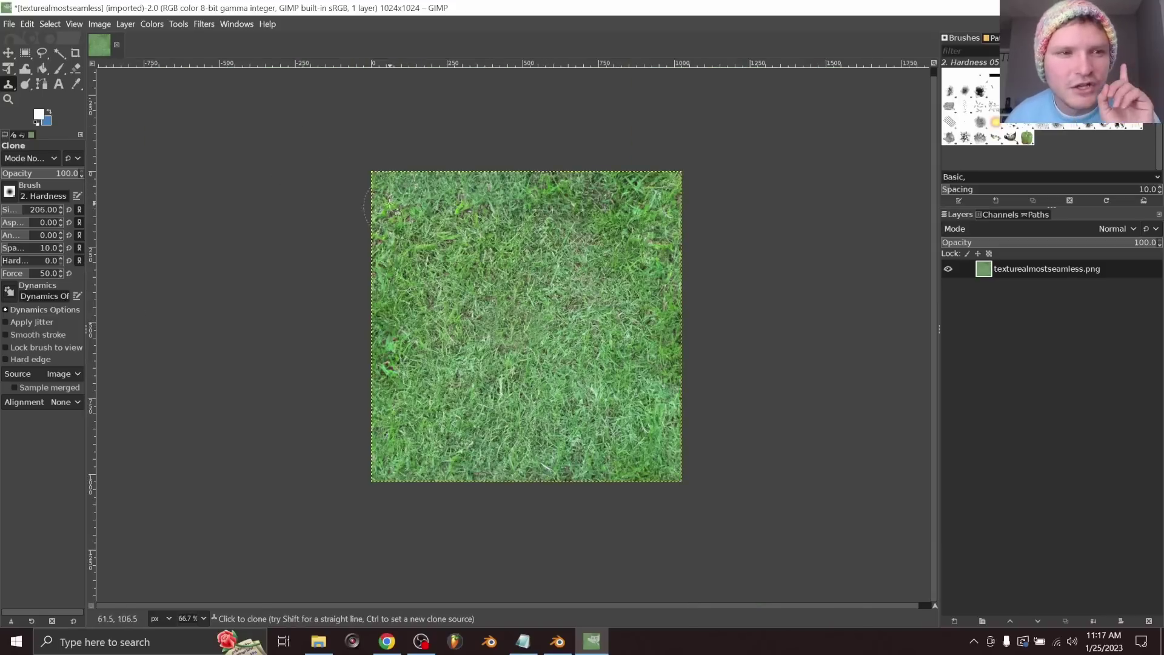
{"action": "left_click", "coordinate": [124, 24]}
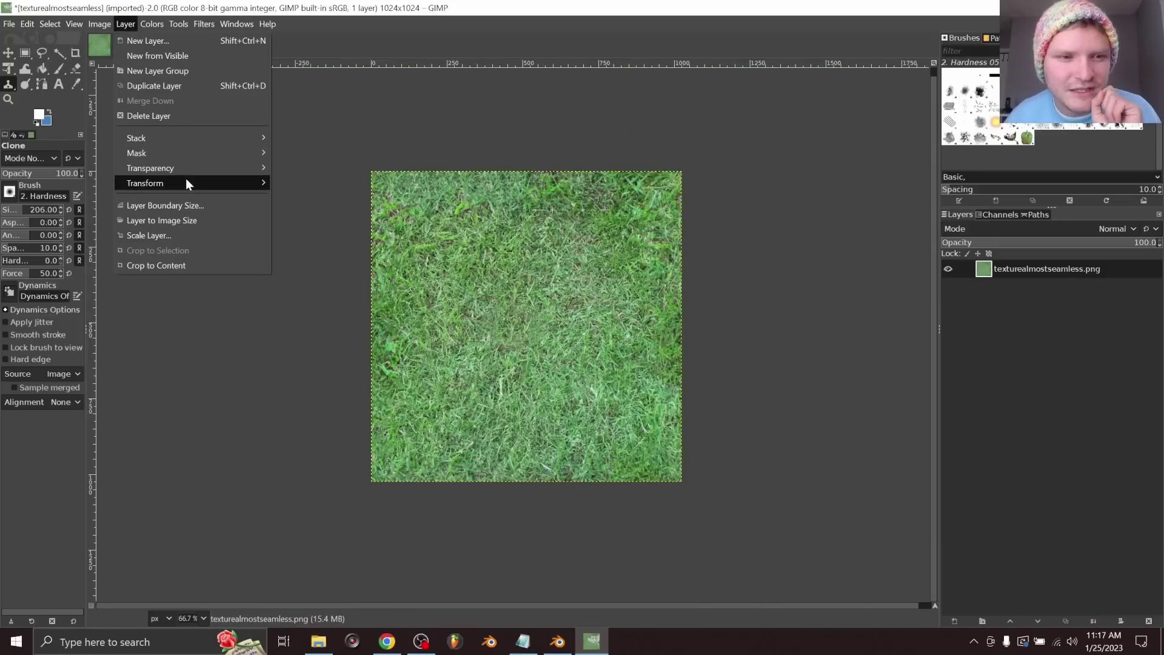
{"action": "mouse_move", "coordinate": [185, 181]}
{"action": "left_click", "coordinate": [316, 282]}
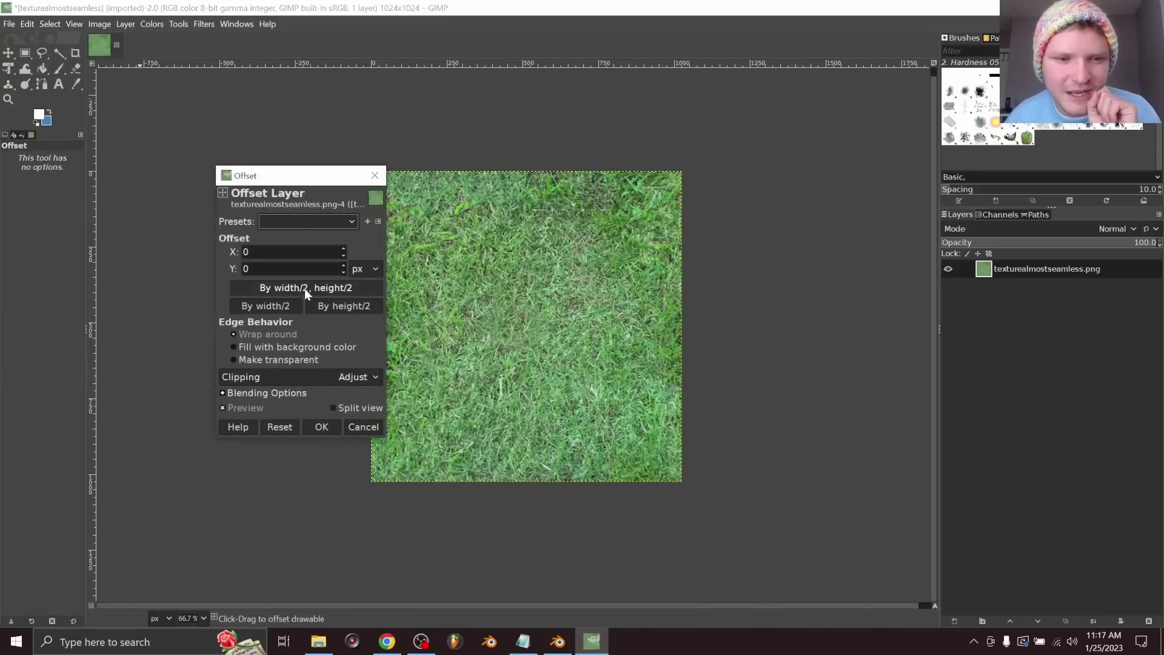
{"action": "left_click", "coordinate": [305, 288]}
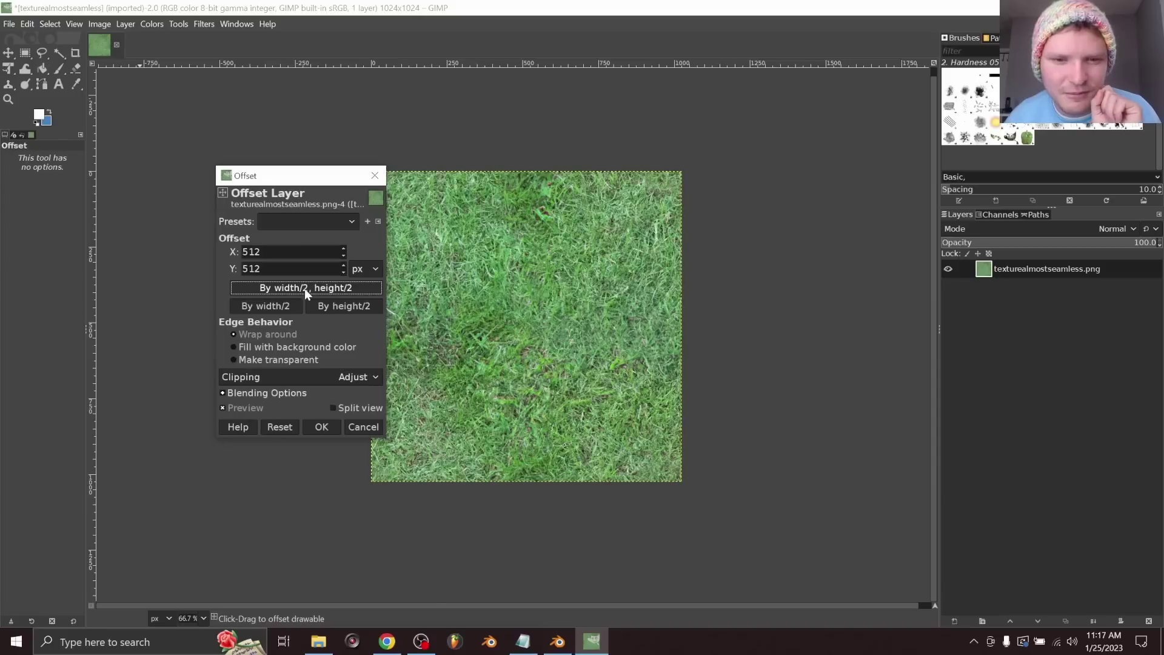
{"action": "left_click", "coordinate": [327, 426]}
{"action": "left_click", "coordinate": [127, 24]}
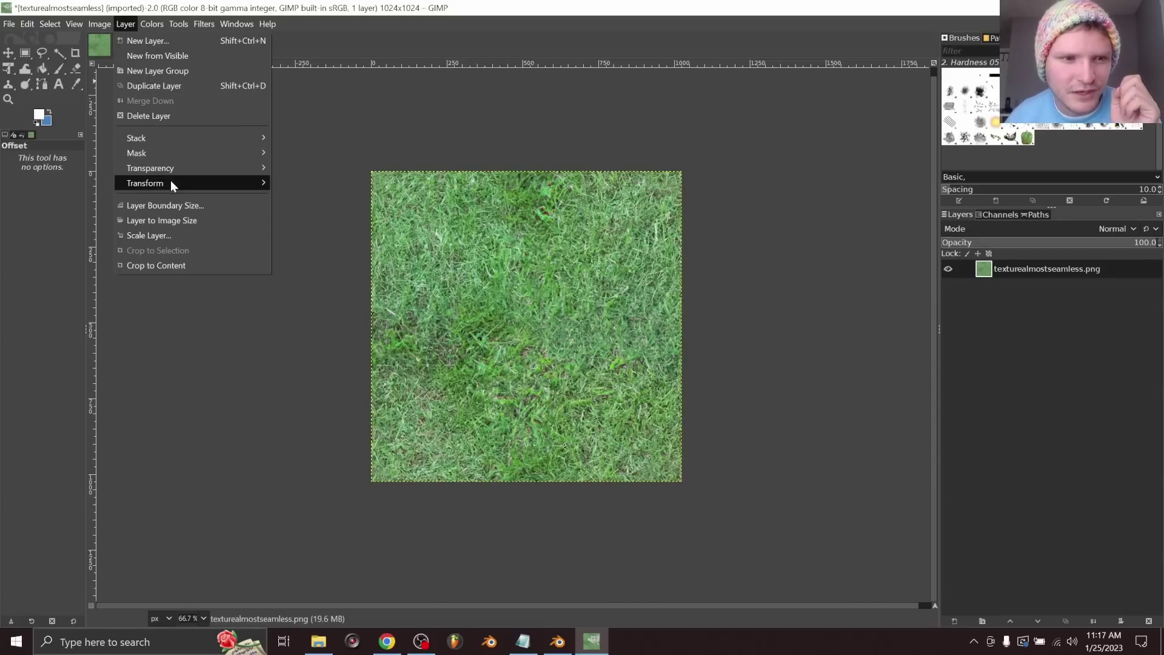
{"action": "mouse_move", "coordinate": [171, 184]}
{"action": "left_click", "coordinate": [294, 287]}
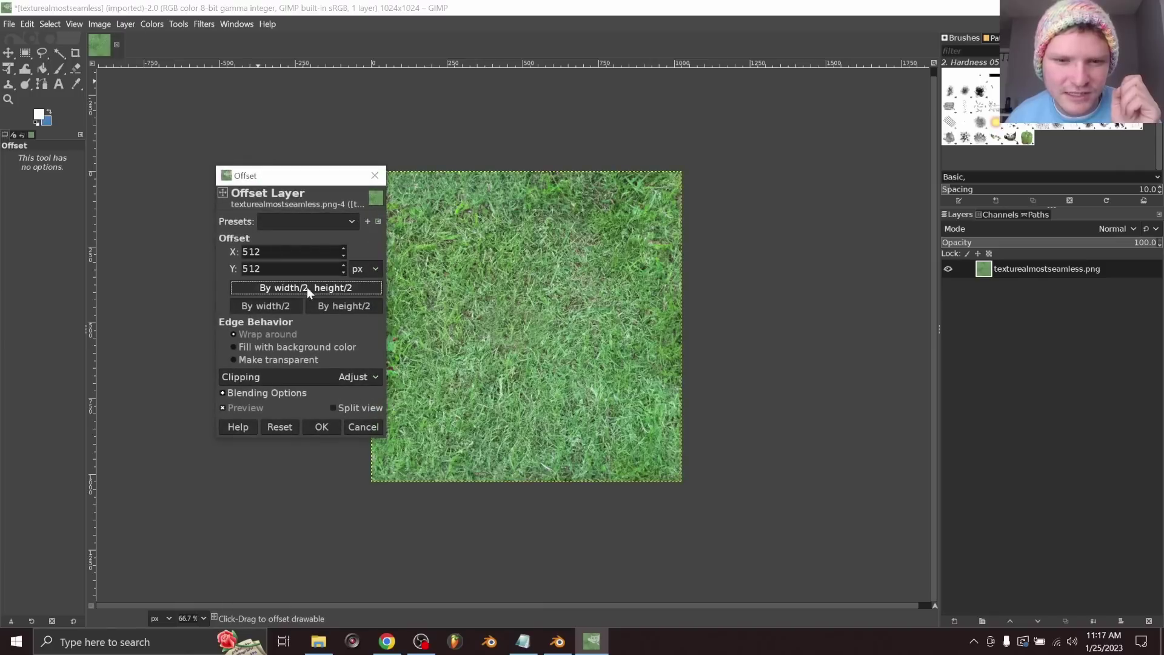
{"action": "left_click", "coordinate": [321, 426]}
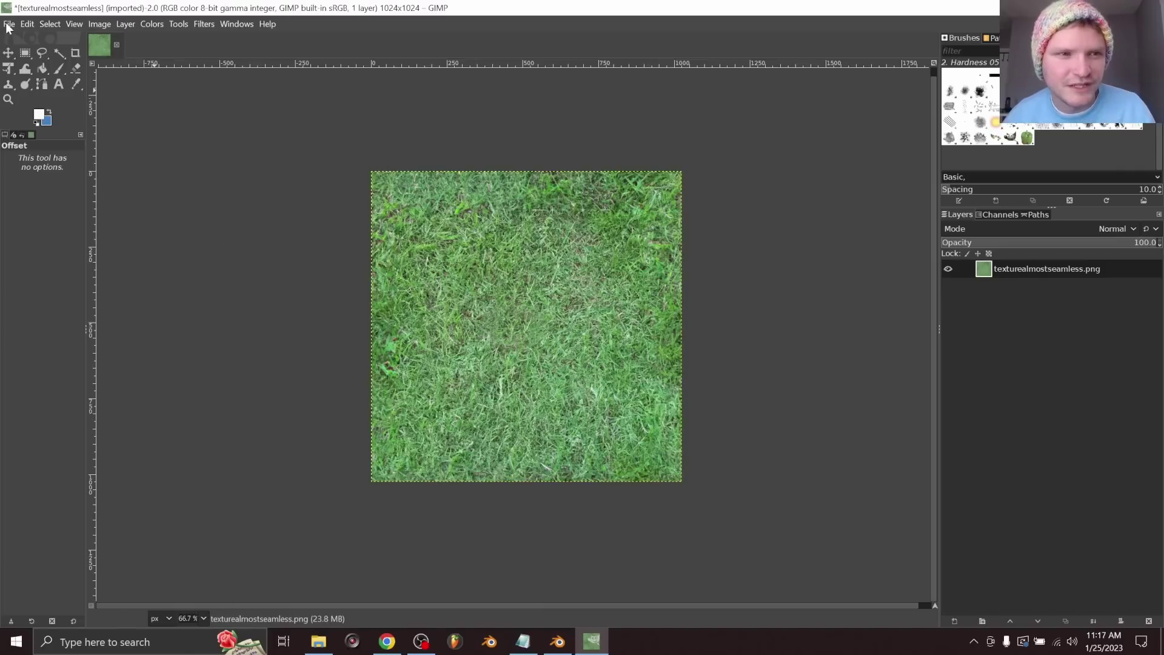
Export the cleaned grass texture to the Desktop as textureseamless.png, then bring Blender forward.
{"action": "left_click", "coordinate": [9, 25]}
{"action": "left_click", "coordinate": [71, 220]}
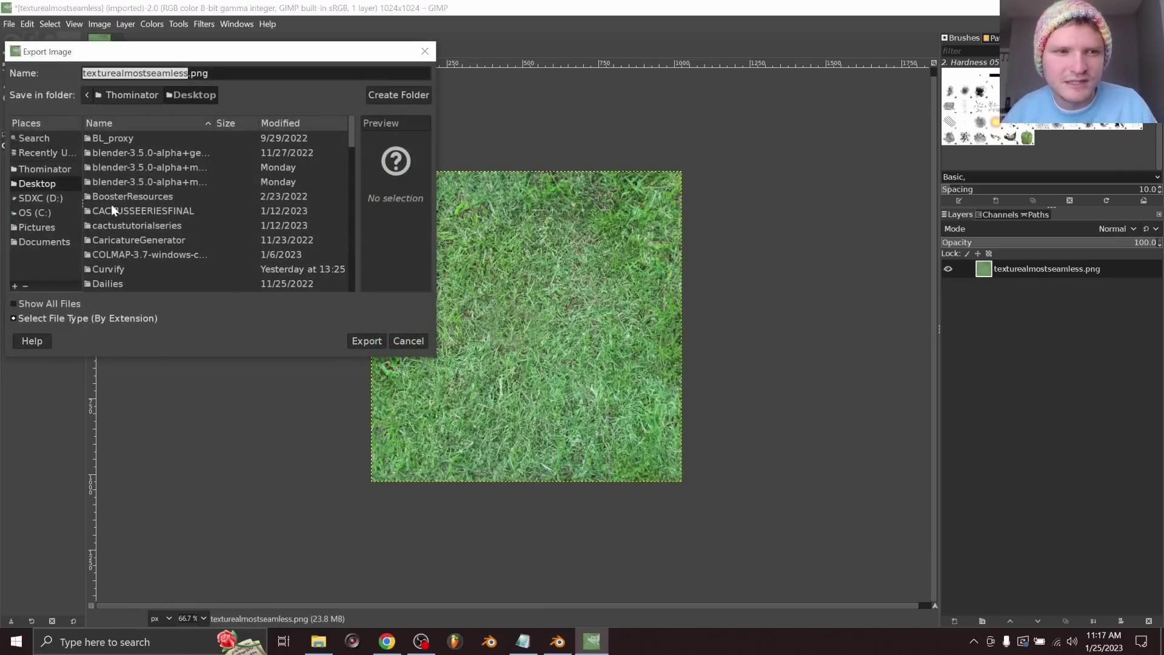
{"action": "type", "text": "texturealmost"}
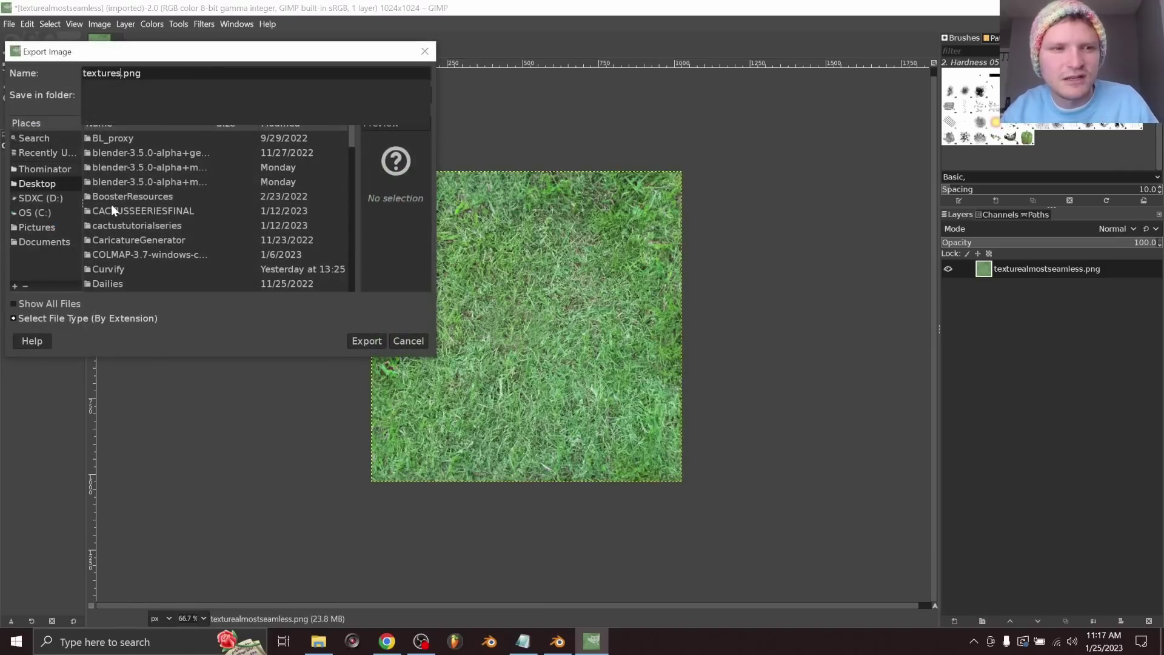
{"action": "type", "text": "seamless"}
{"action": "key", "text": "Return"}
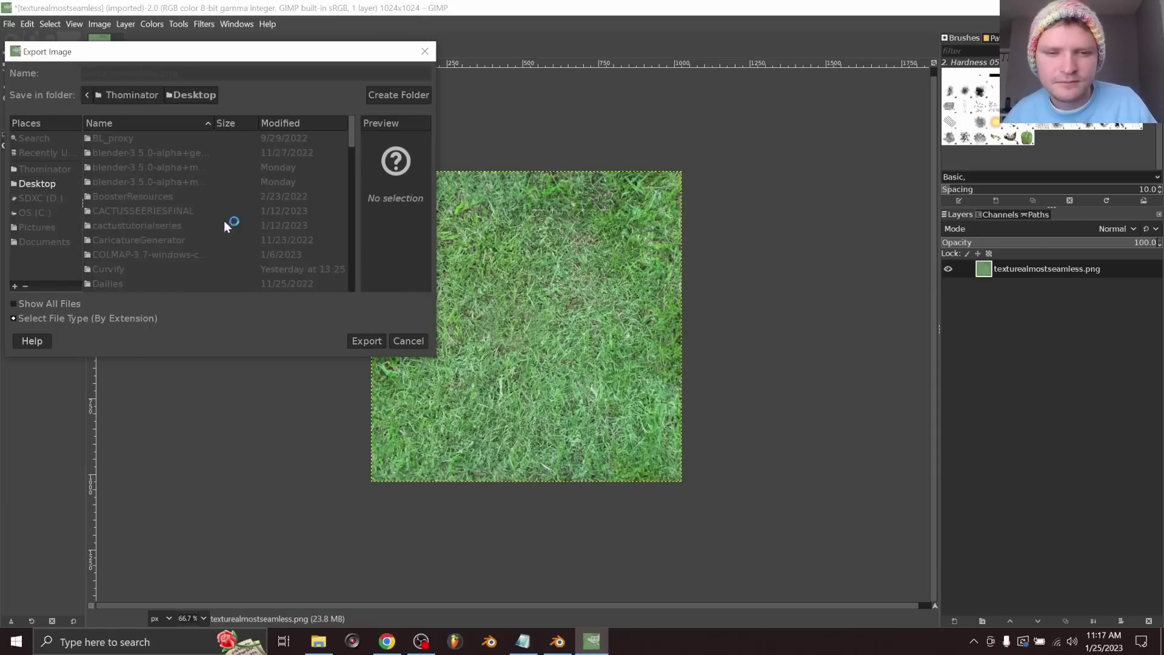
{"action": "left_click", "coordinate": [628, 470]}
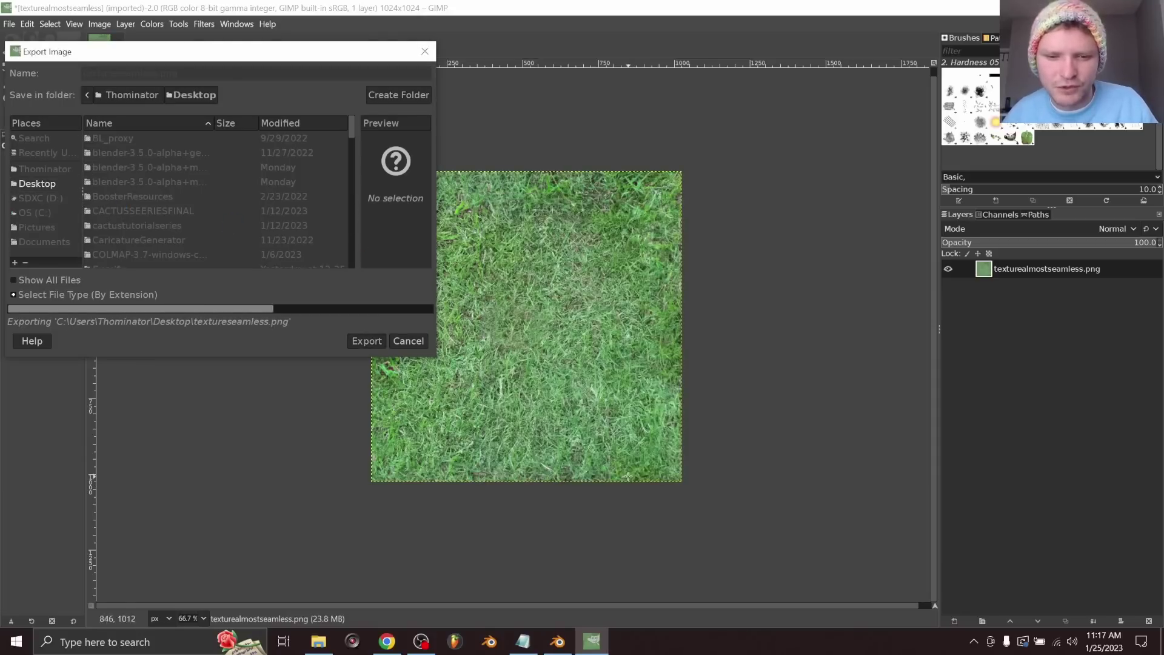
{"action": "left_click", "coordinate": [559, 643]}
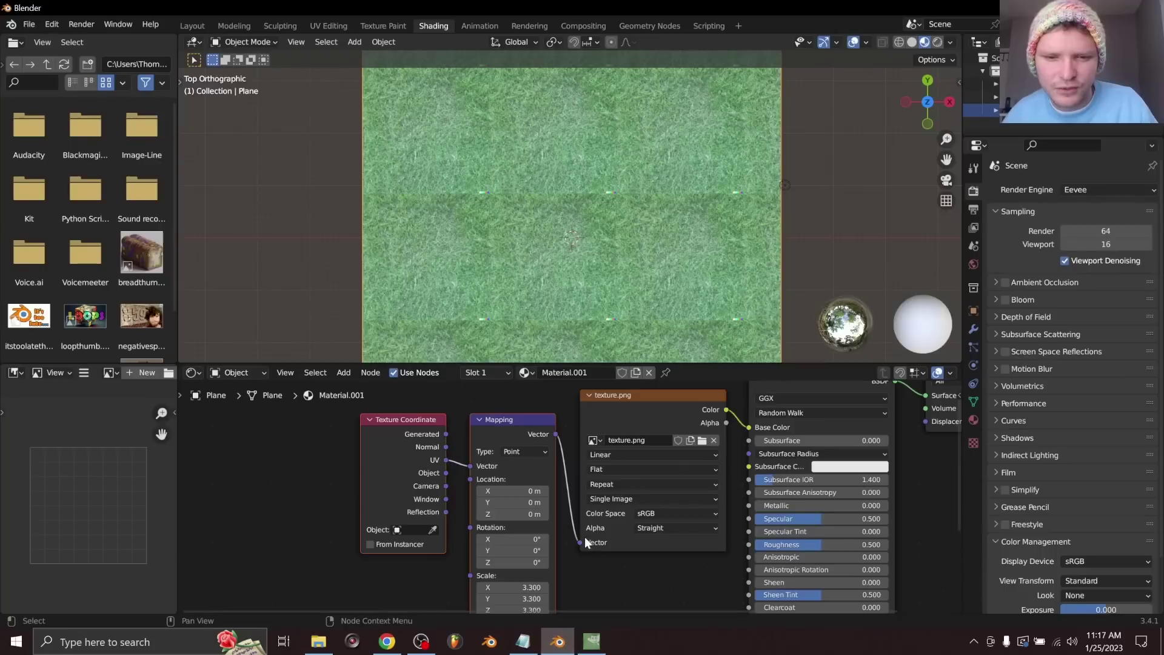
Load textureseamless.png into the plane's Image Texture node.
{"action": "left_click", "coordinate": [703, 449]}
{"action": "key", "text": "ctrl+f"}
{"action": "type", "text": "tex"}
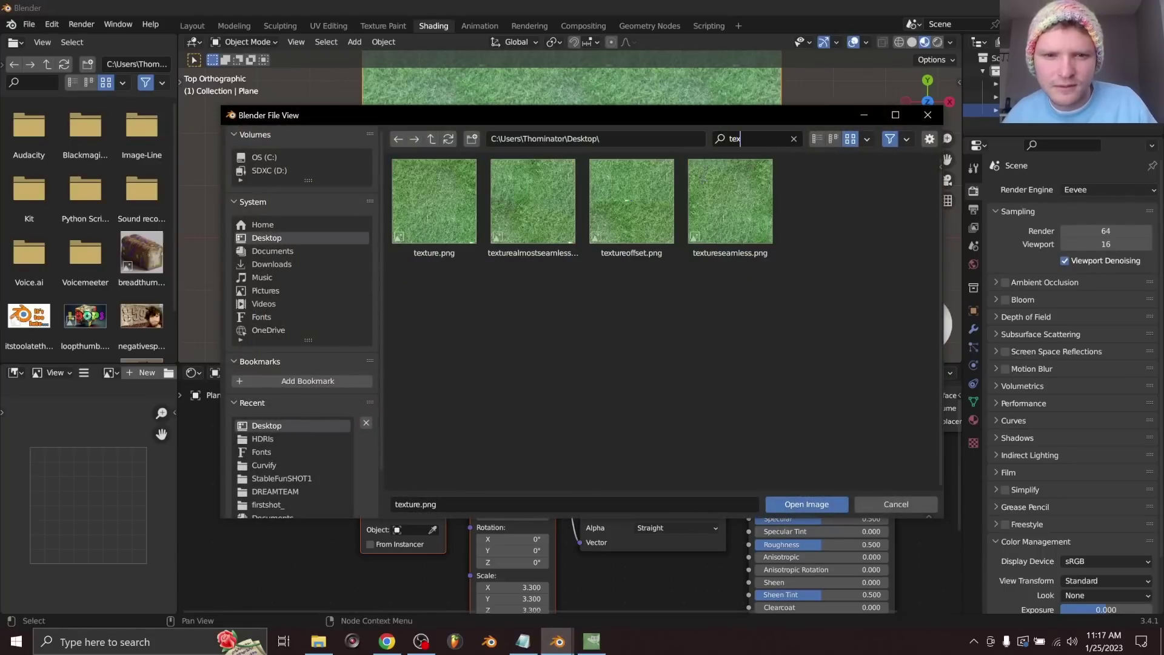
{"action": "double_click", "coordinate": [740, 214]}
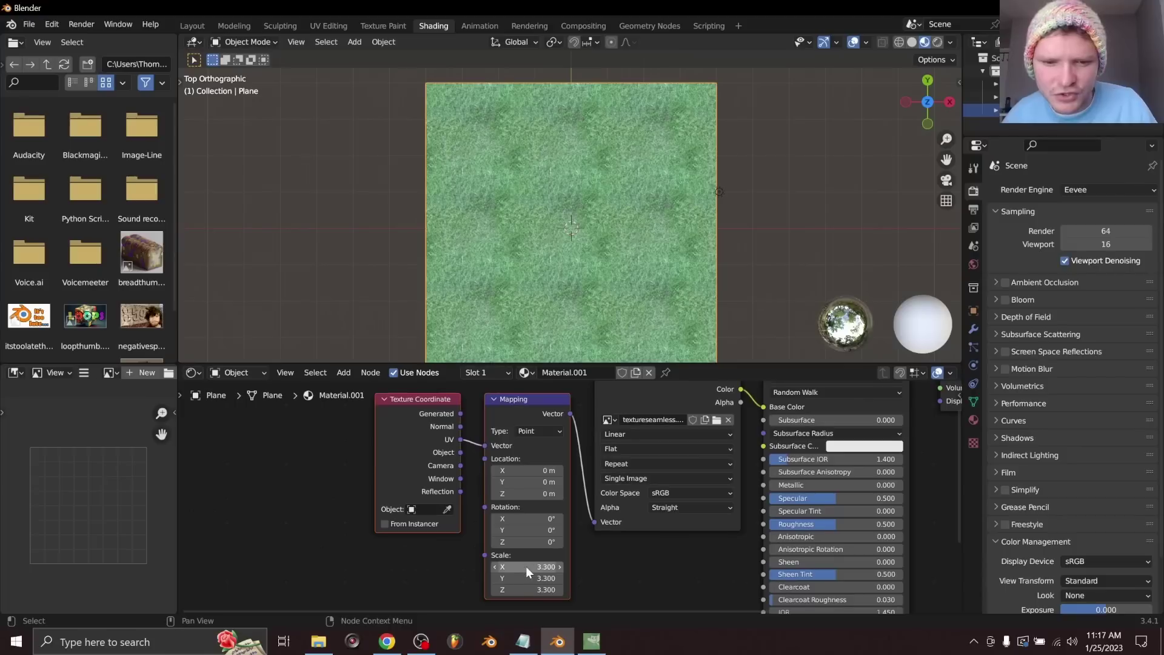
Set the Mapping scale to 2.8 and orbit to check the grass tiles seamlessly.
{"action": "left_click_drag", "start_coordinate": [534, 566], "coordinate": [534, 590]}
{"action": "type", "text": "1"}
{"action": "key", "text": "Return"}
{"action": "scroll", "coordinate": [573, 563], "scroll_direction": "down", "scroll_amount": 1}
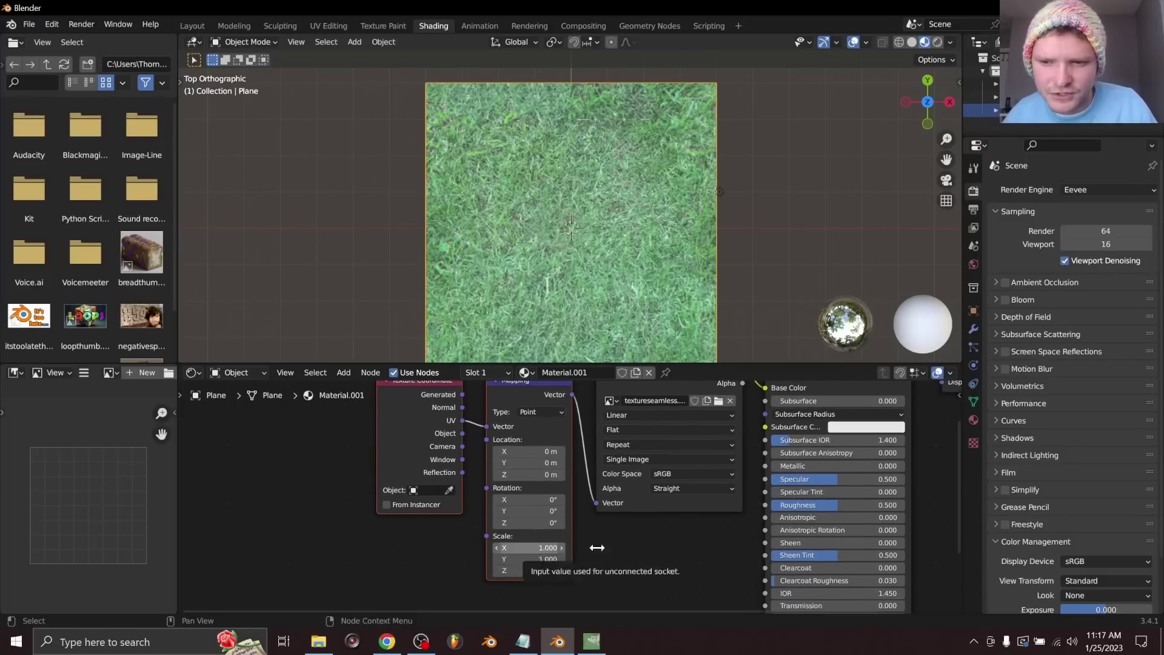
{"action": "scroll", "coordinate": [1075, 486], "scroll_direction": "down", "scroll_amount": 2}
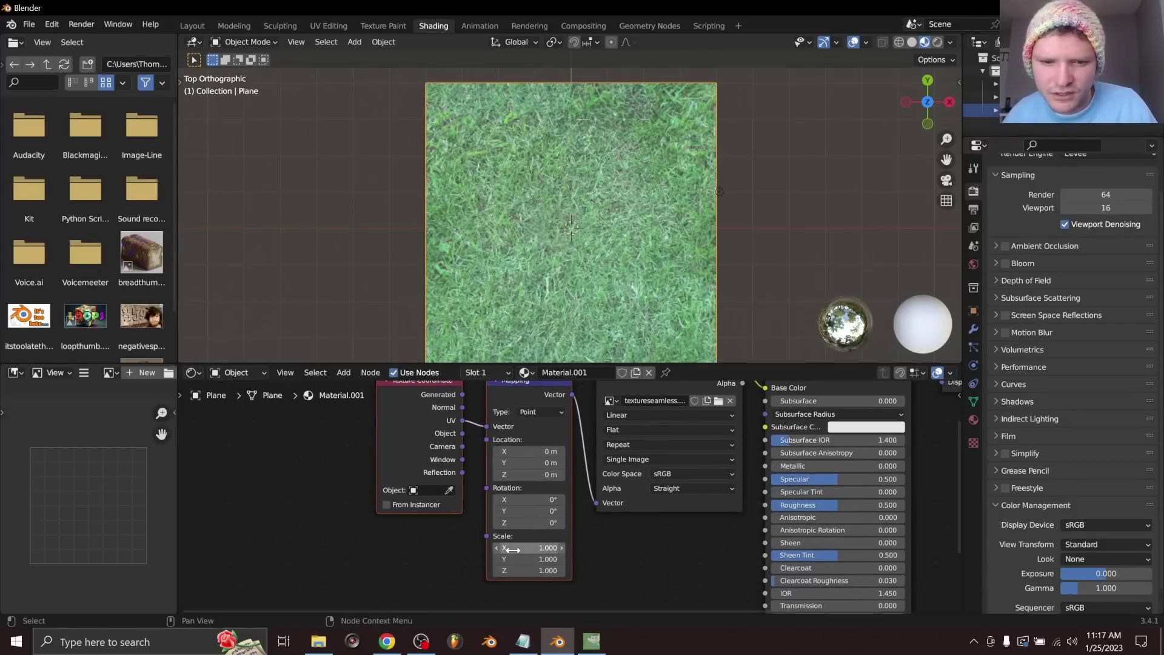
{"action": "left_click_drag", "start_coordinate": [534, 547], "coordinate": [633, 548]}
{"action": "type", "text": "1.2"}
{"action": "key", "text": "Return"}
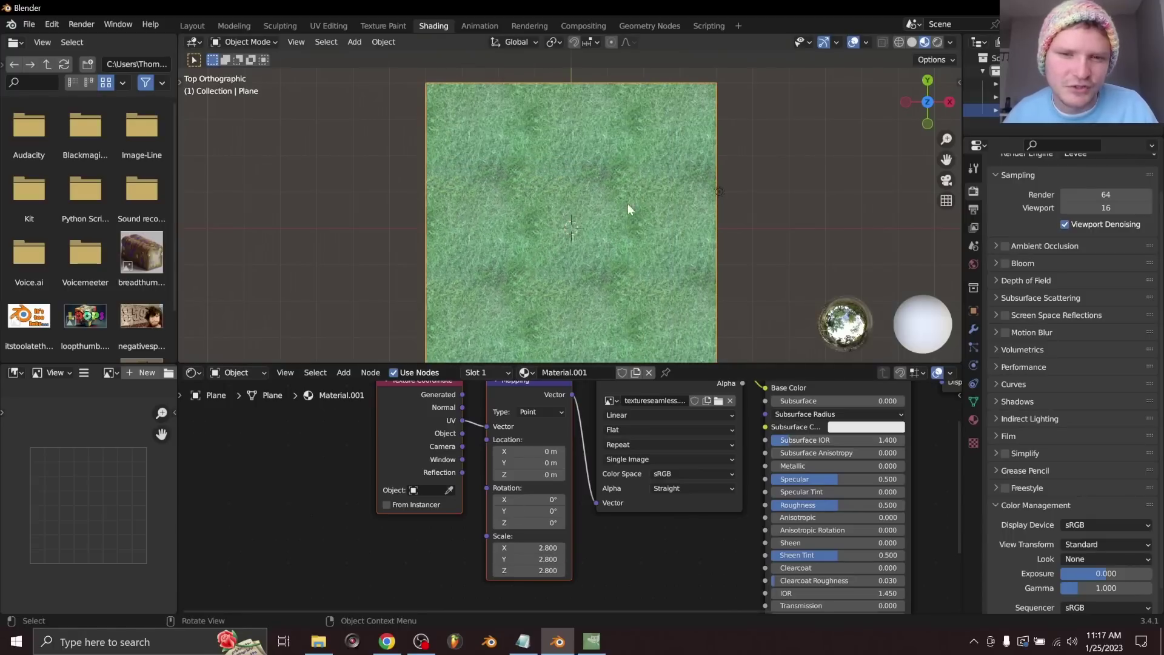
{"action": "left_click_drag", "start_coordinate": [585, 234], "coordinate": [627, 231]}
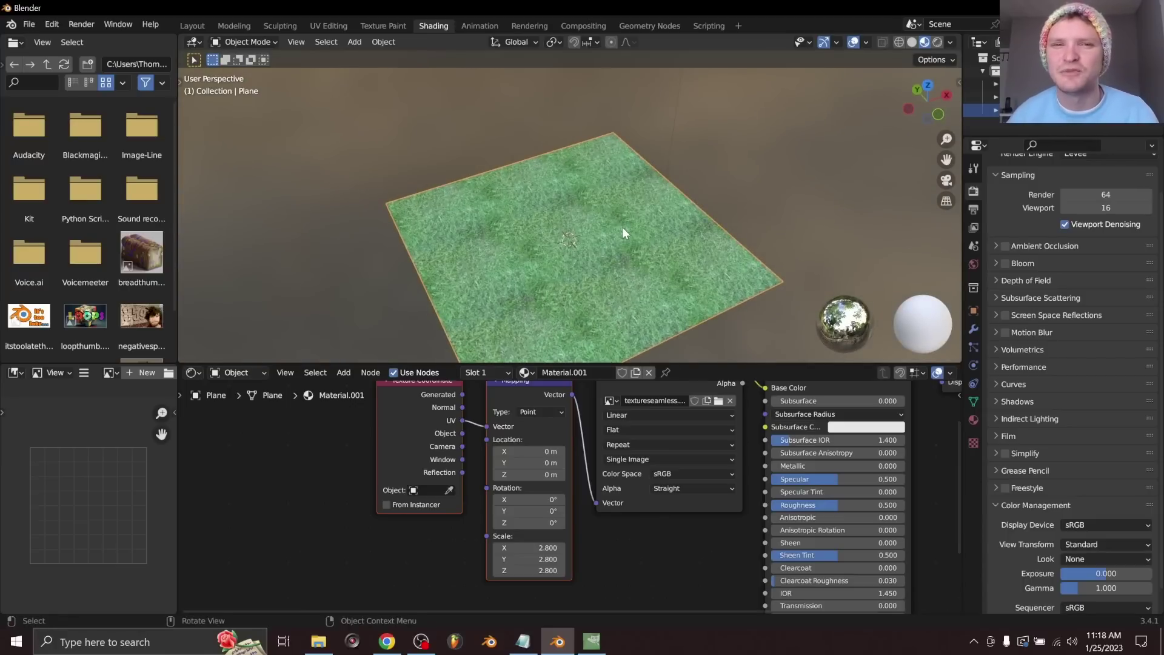